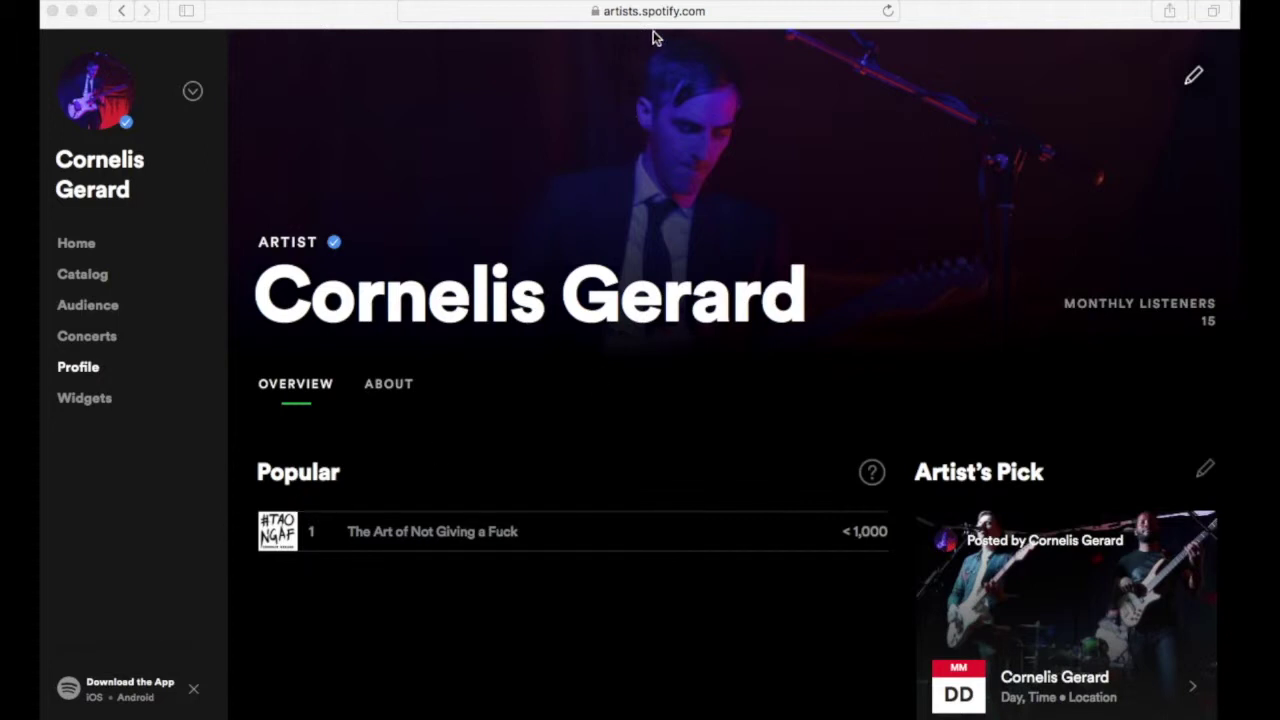
# Look over the artist profile, then open the concerts page and examine where its concert listings come from.
pyautogui.scroll(-1, 700, 297)
pyautogui.scroll(-3, 697, 297)
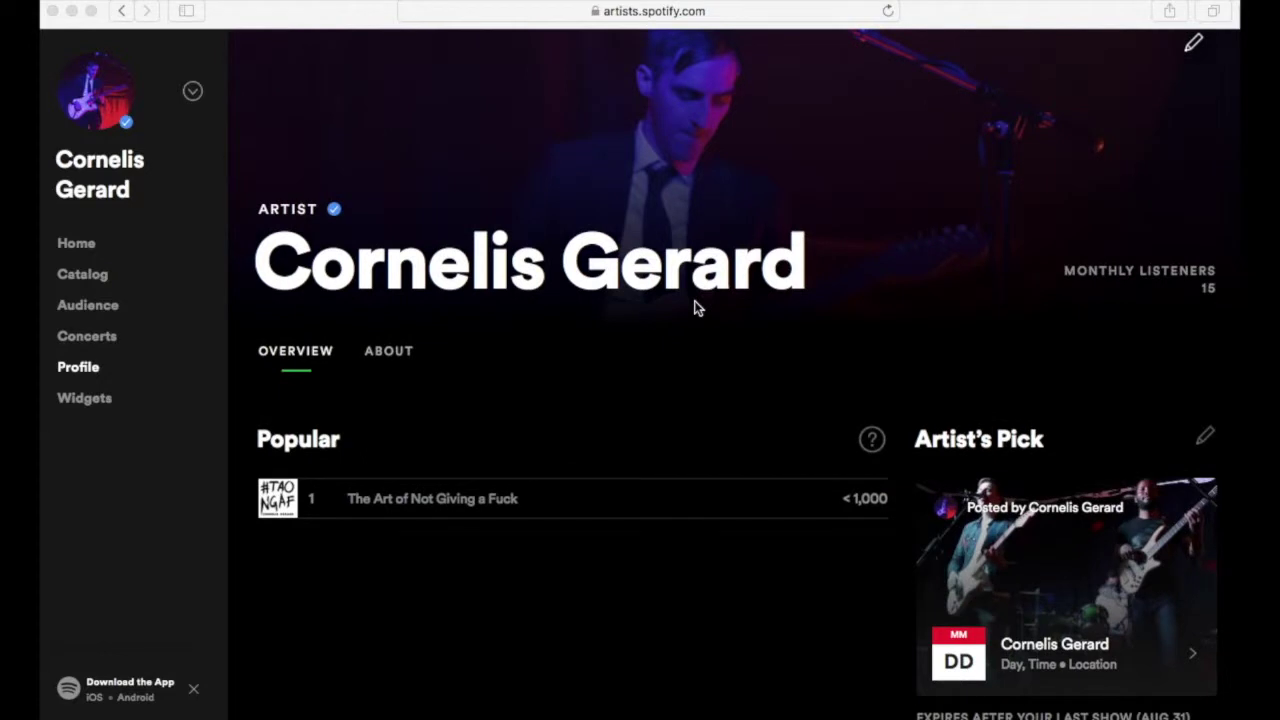
pyautogui.scroll(-1, 697, 308)
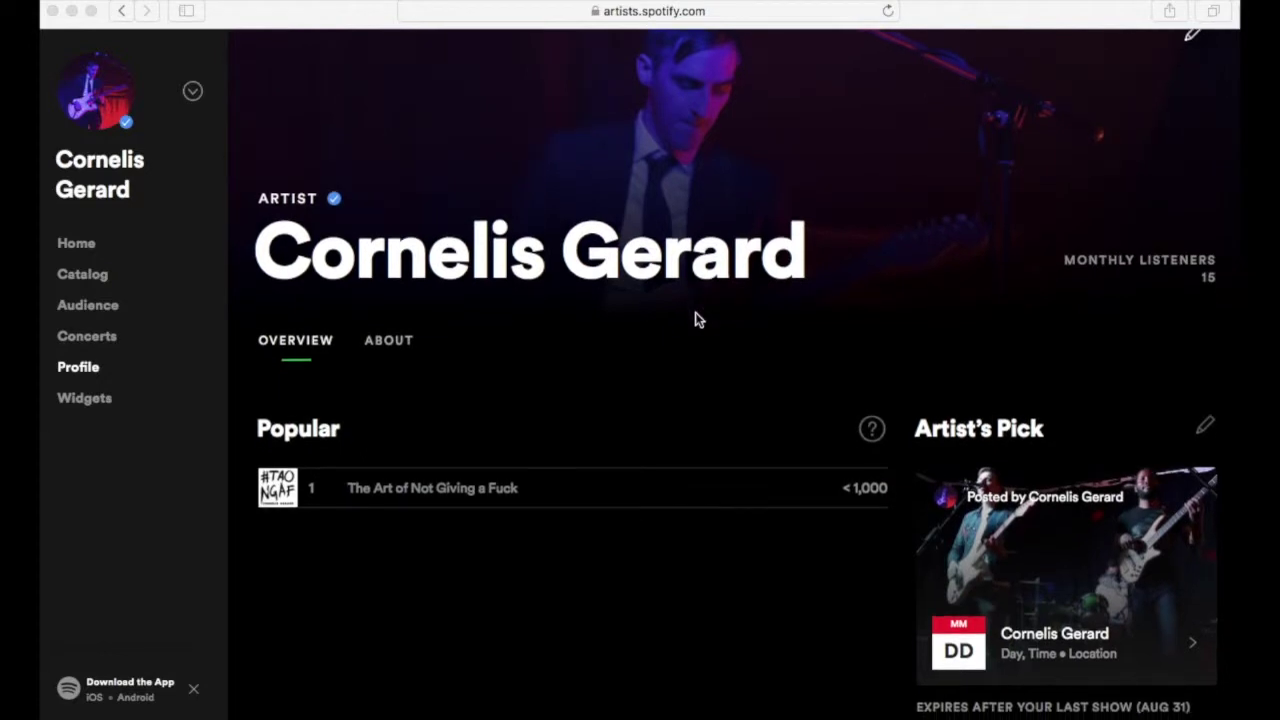
pyautogui.scroll(-5, 834, 529)
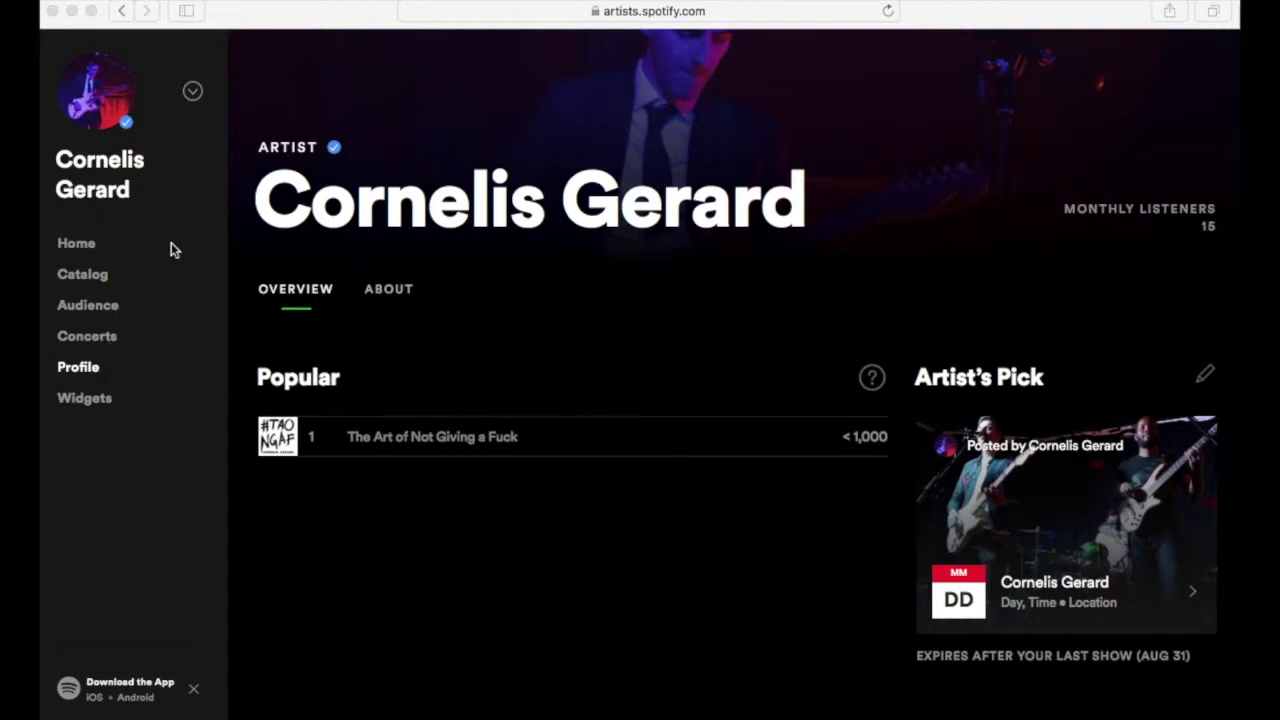
pyautogui.click(100, 338)
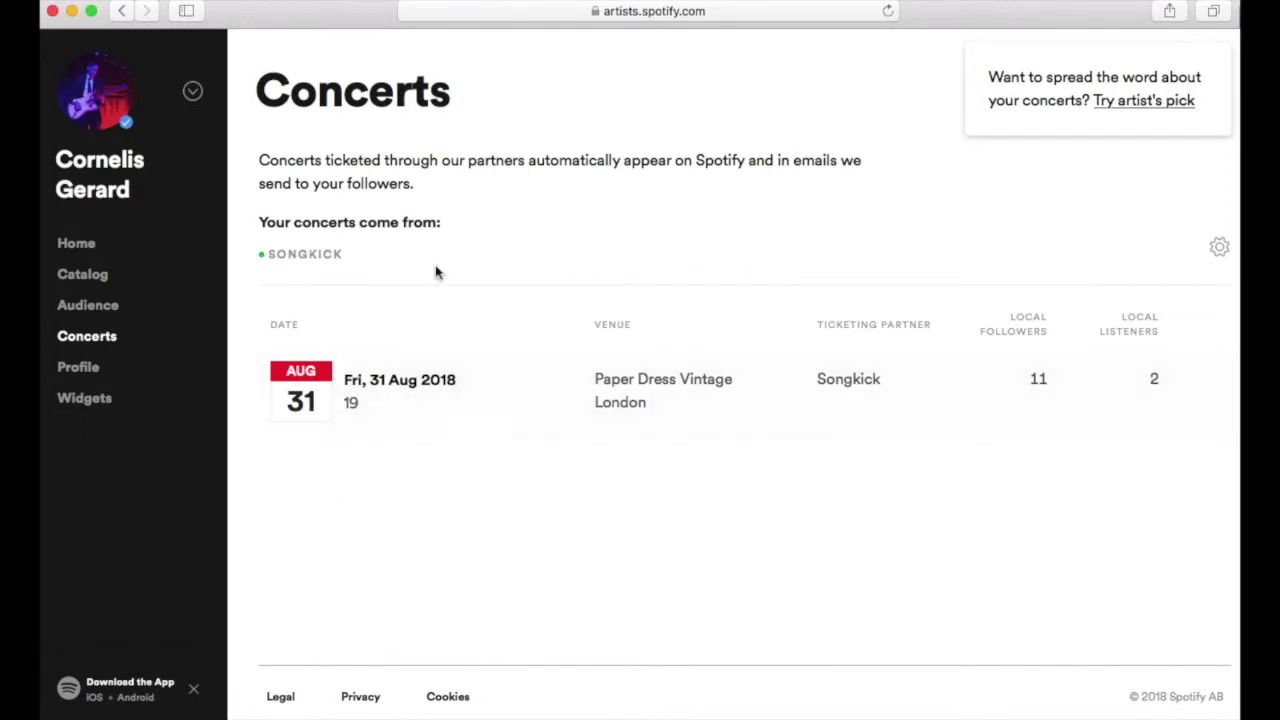
pyautogui.moveTo(313, 270)
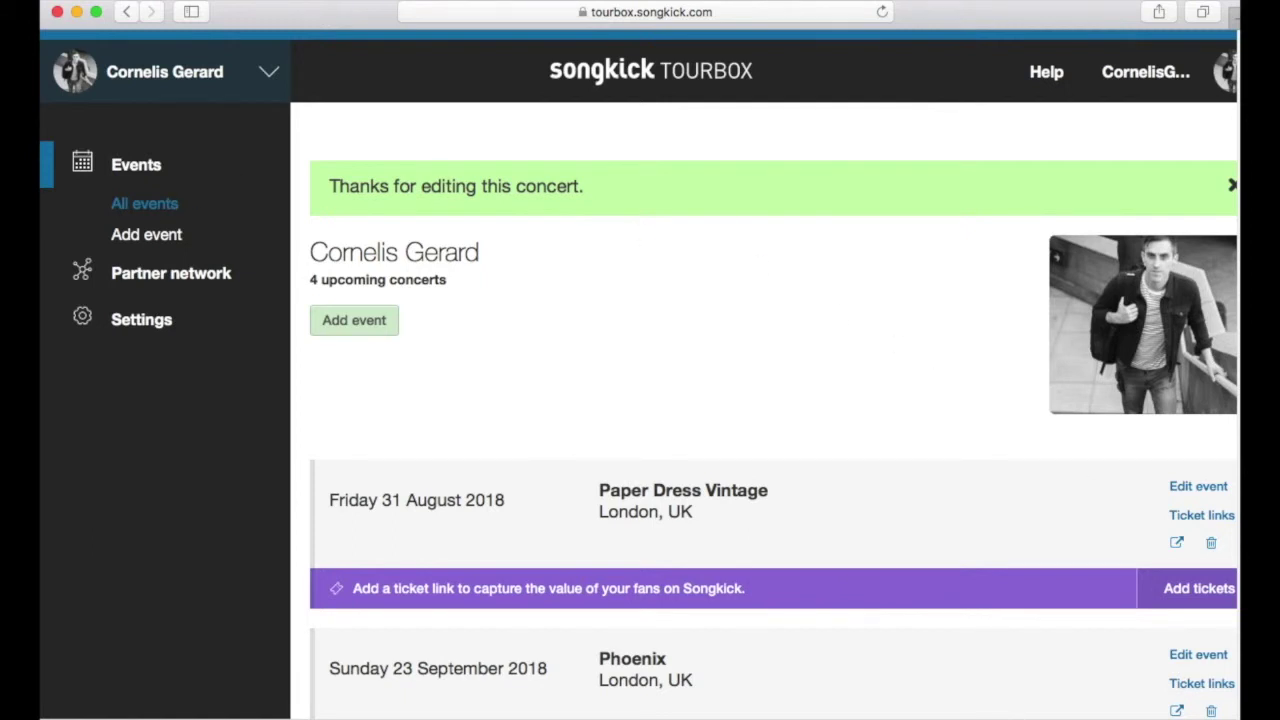
# In Songkick Tourbox, start adding a new event of the concert type.
pyautogui.hscroll(2, 1135, 700)
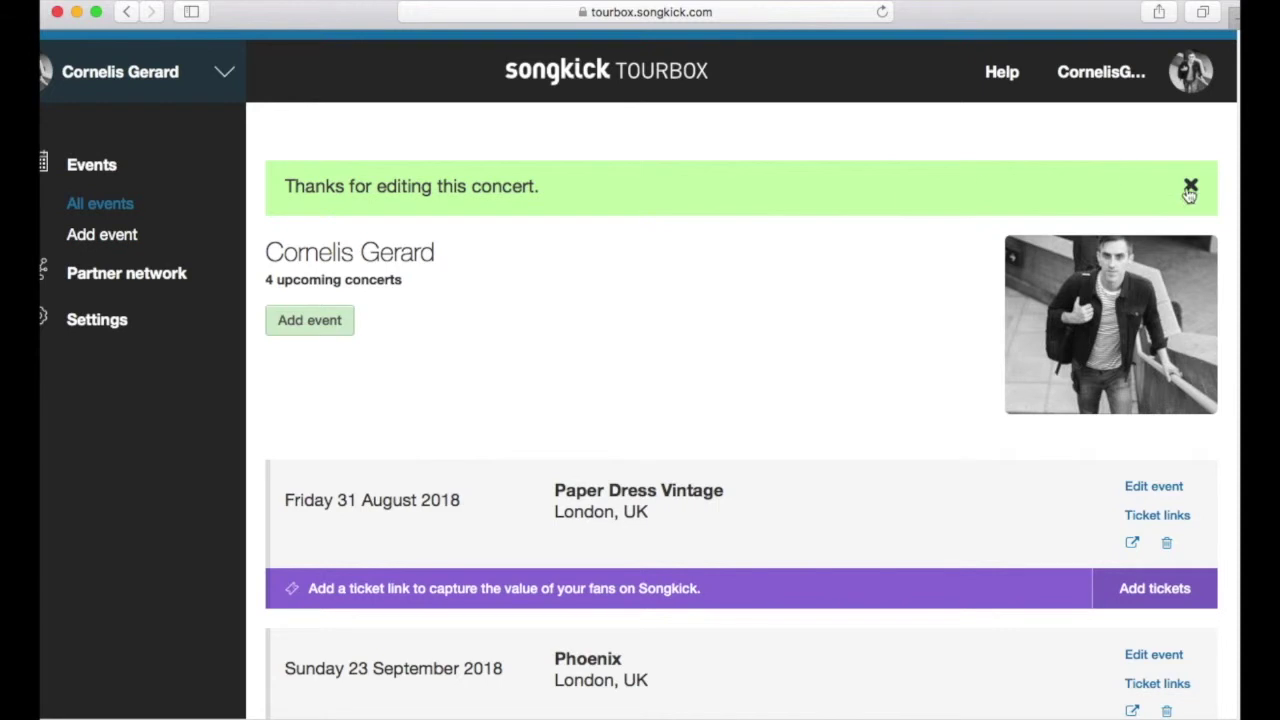
pyautogui.scroll(-1, 214, 294)
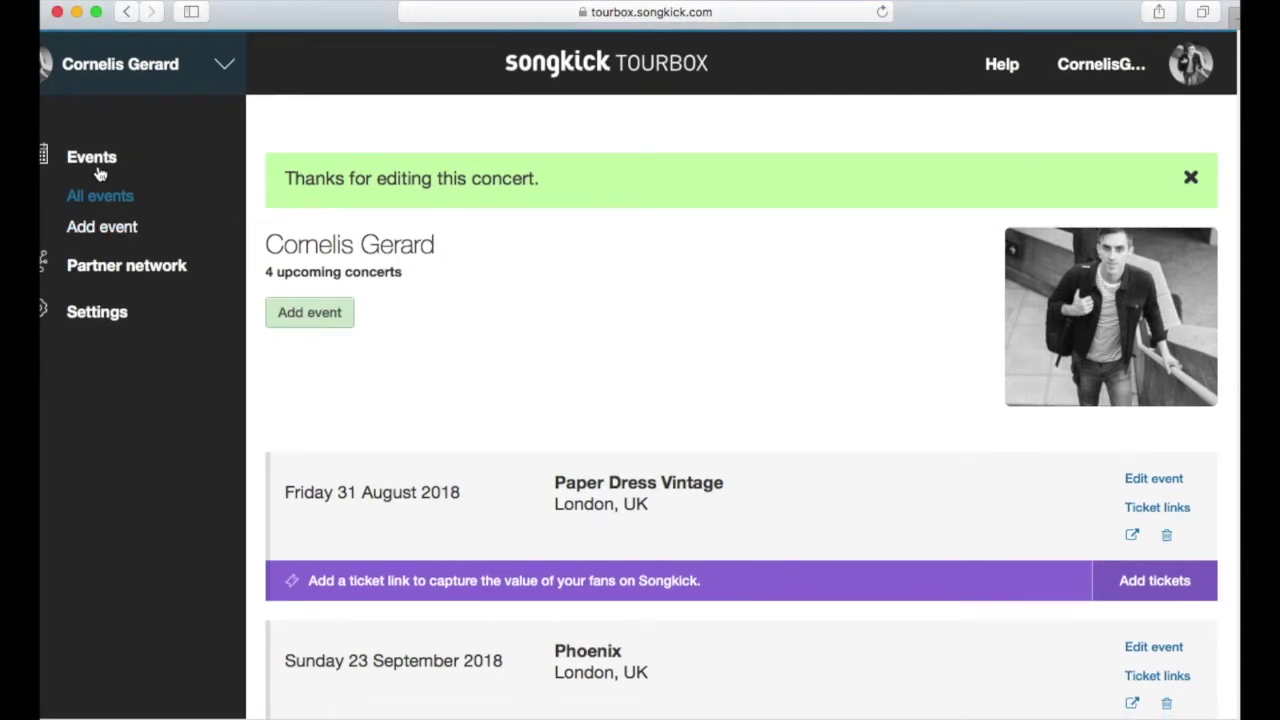
pyautogui.click(119, 233)
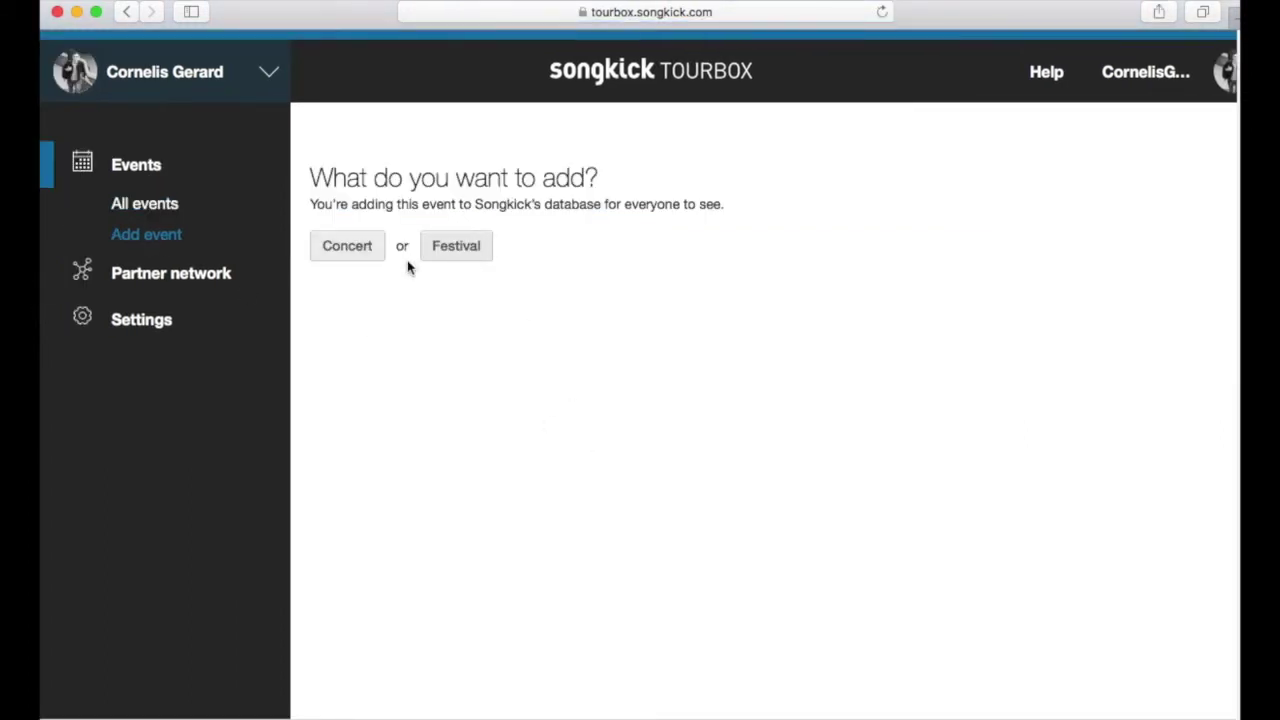
pyautogui.click(347, 247)
pyautogui.scroll(-2, 690, 459)
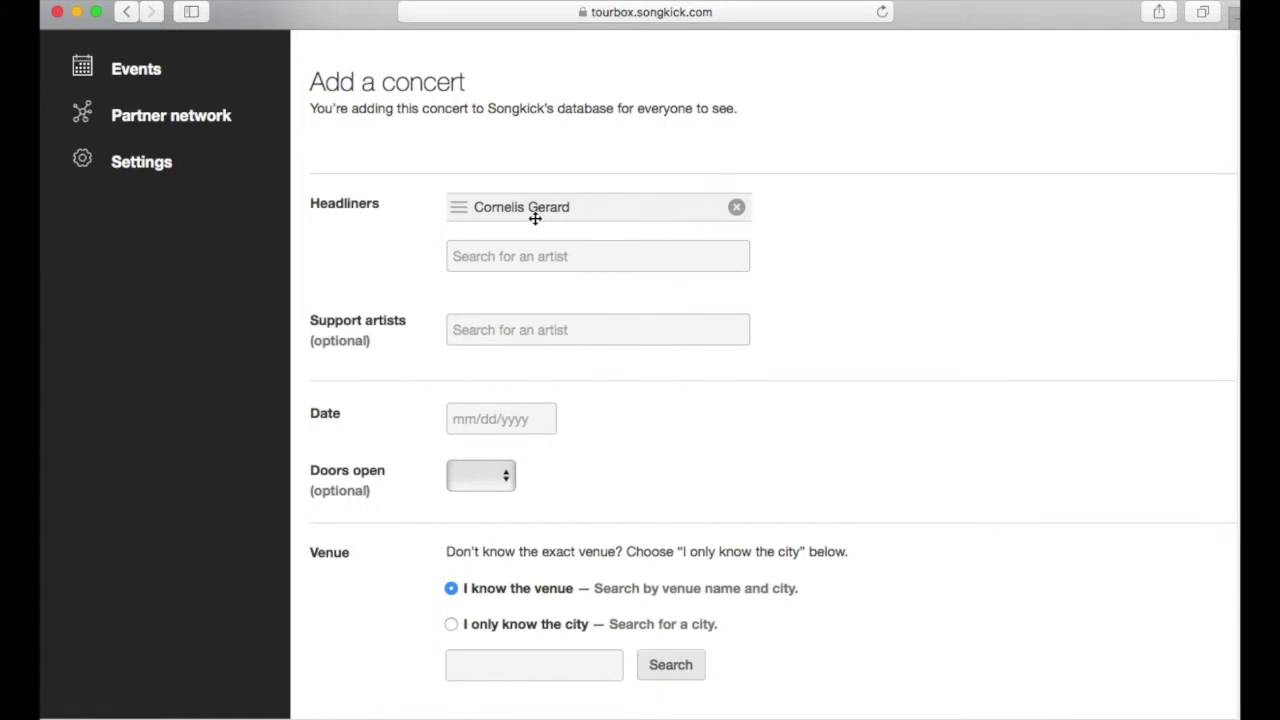
# Add The Killers and Bruce Springsteen as further headliners of the concert.
pyautogui.click(516, 259)
pyautogui.write('the killers')
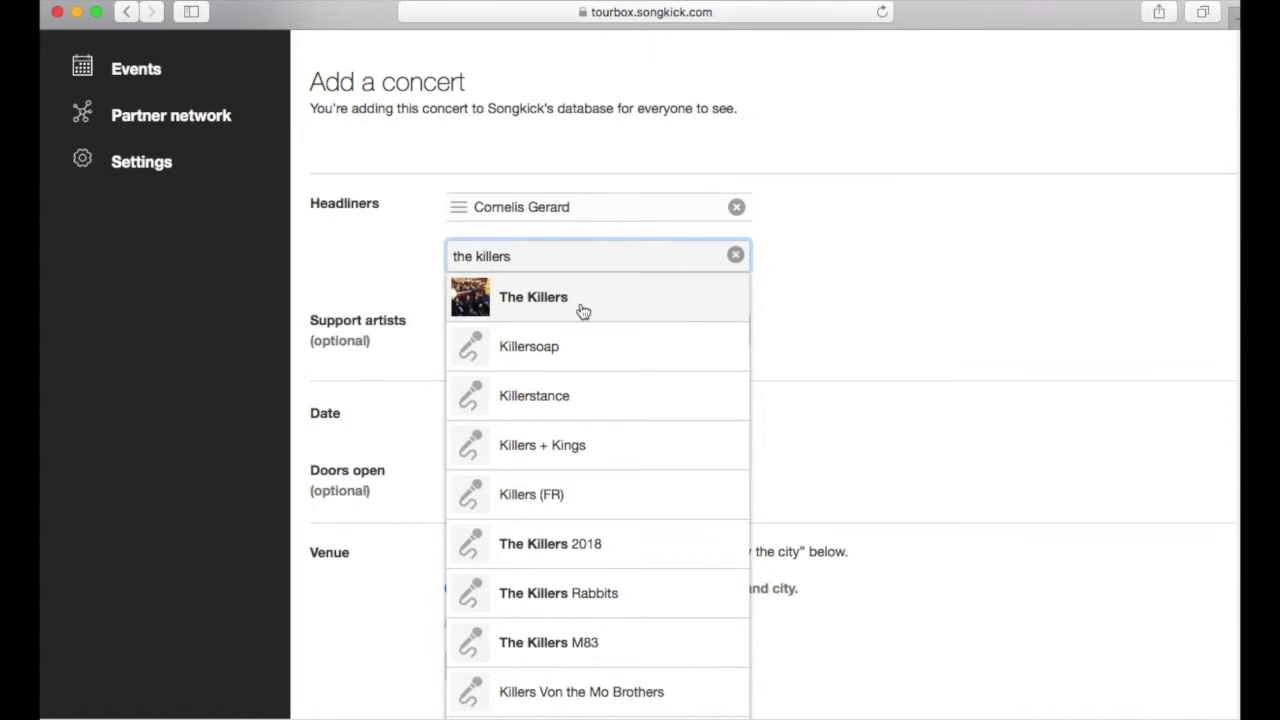
pyautogui.click(583, 309)
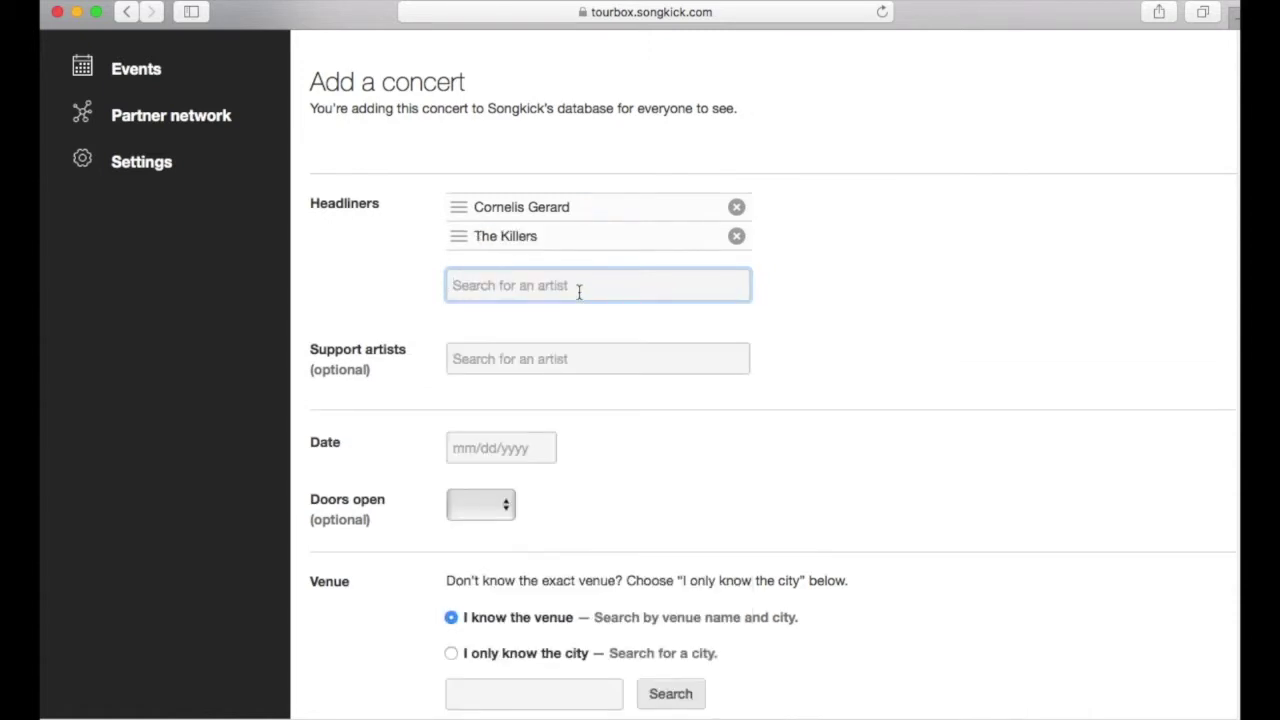
pyautogui.write('bruce springsteen')
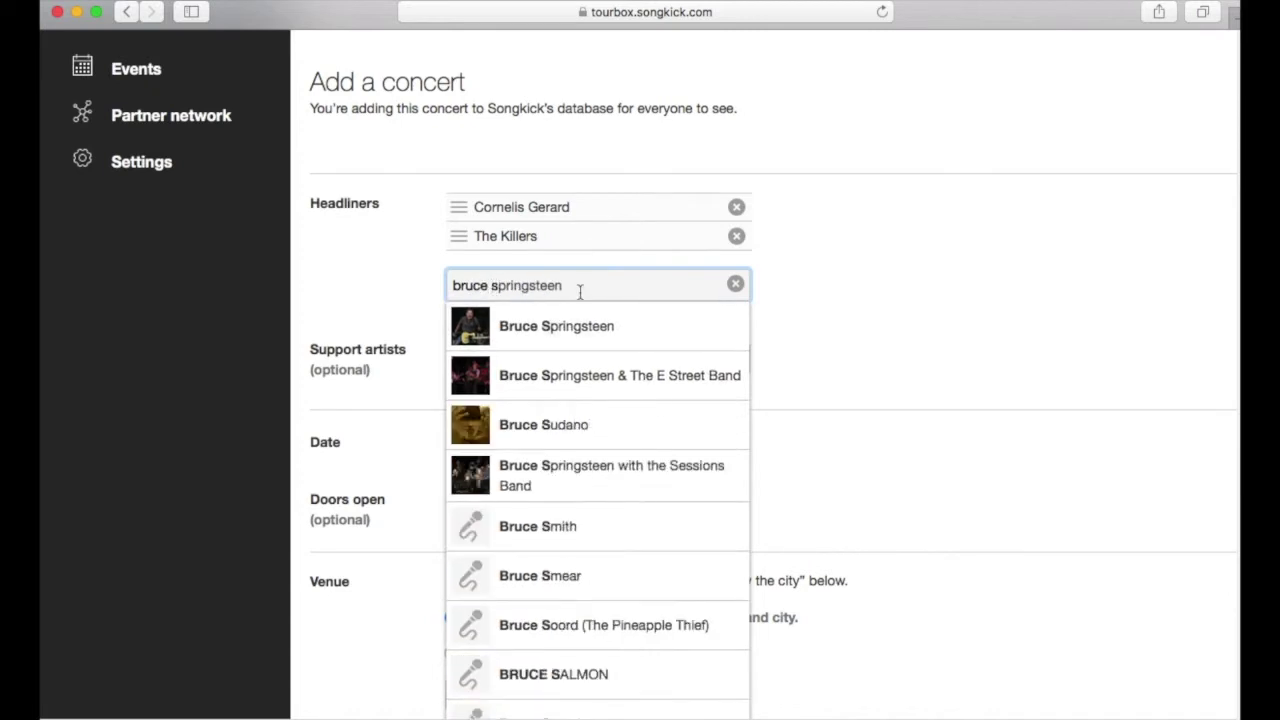
pyautogui.click(570, 327)
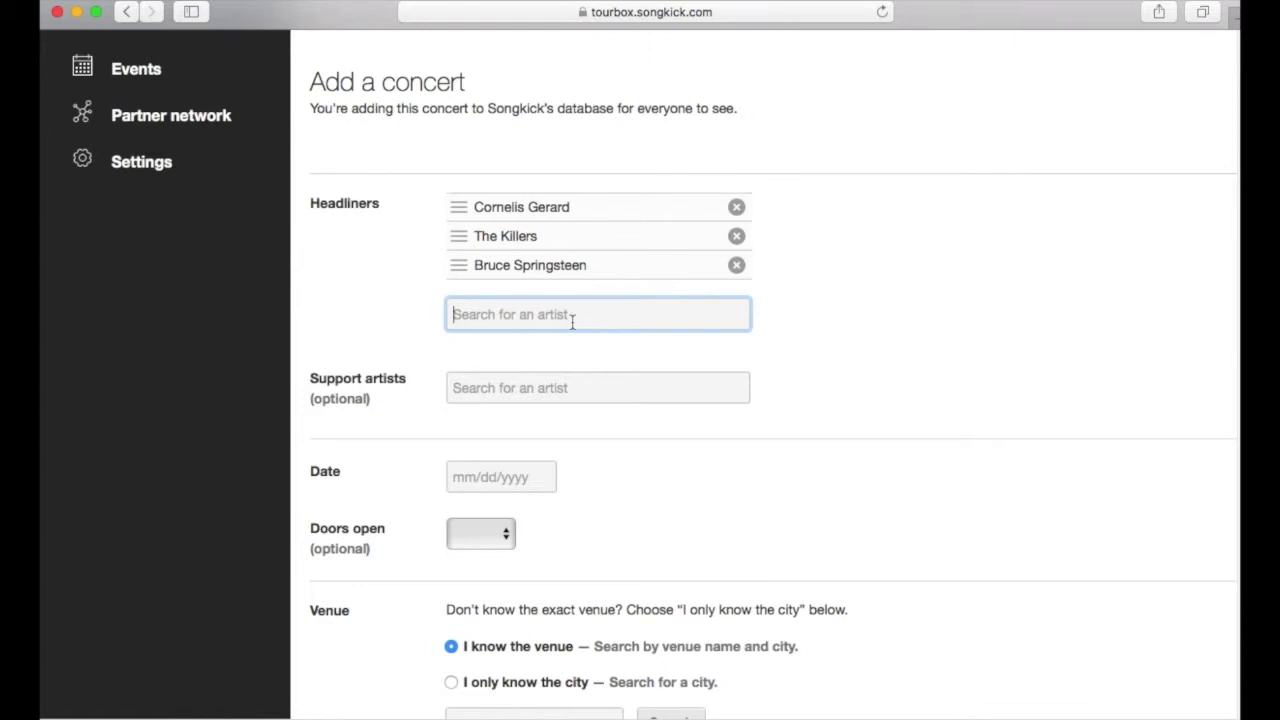
# Add Theophilus London and Three 6 Mafia as support artists of the concert.
pyautogui.scroll(-1, 683, 320)
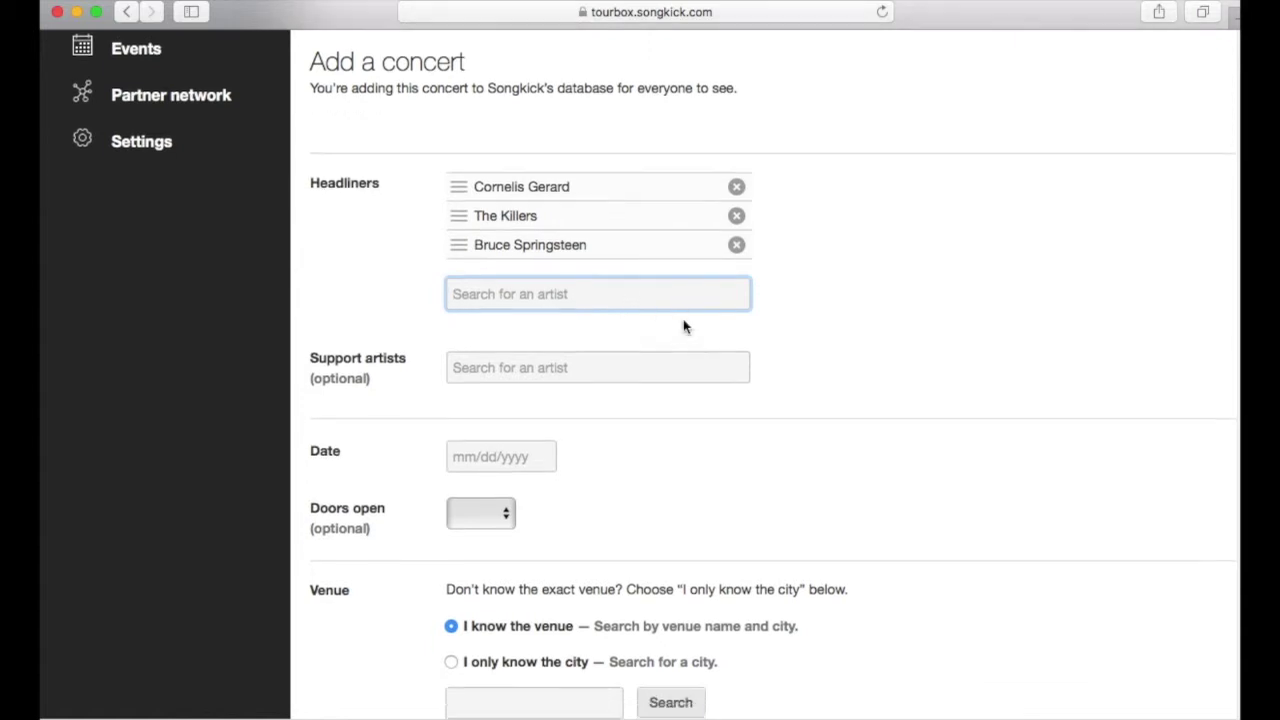
pyautogui.click(613, 367)
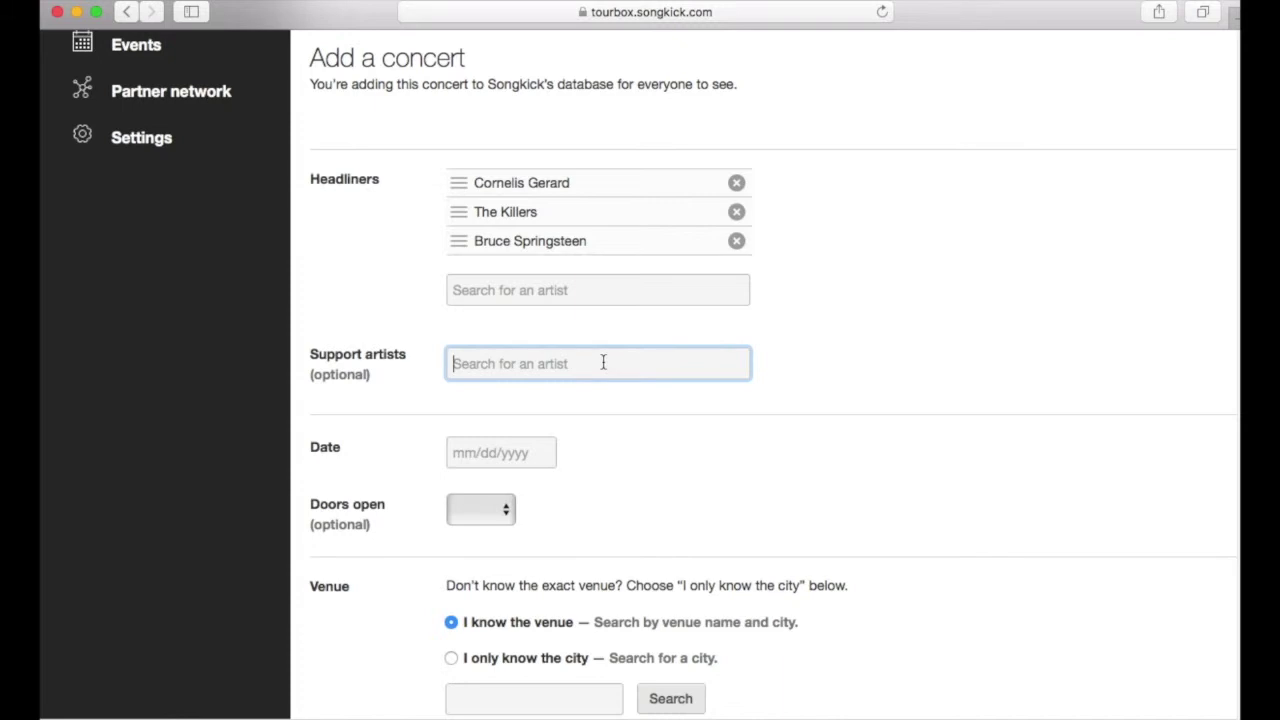
pyautogui.write('the s')
pyautogui.press('BackSpace')
pyautogui.press('BackSpace')
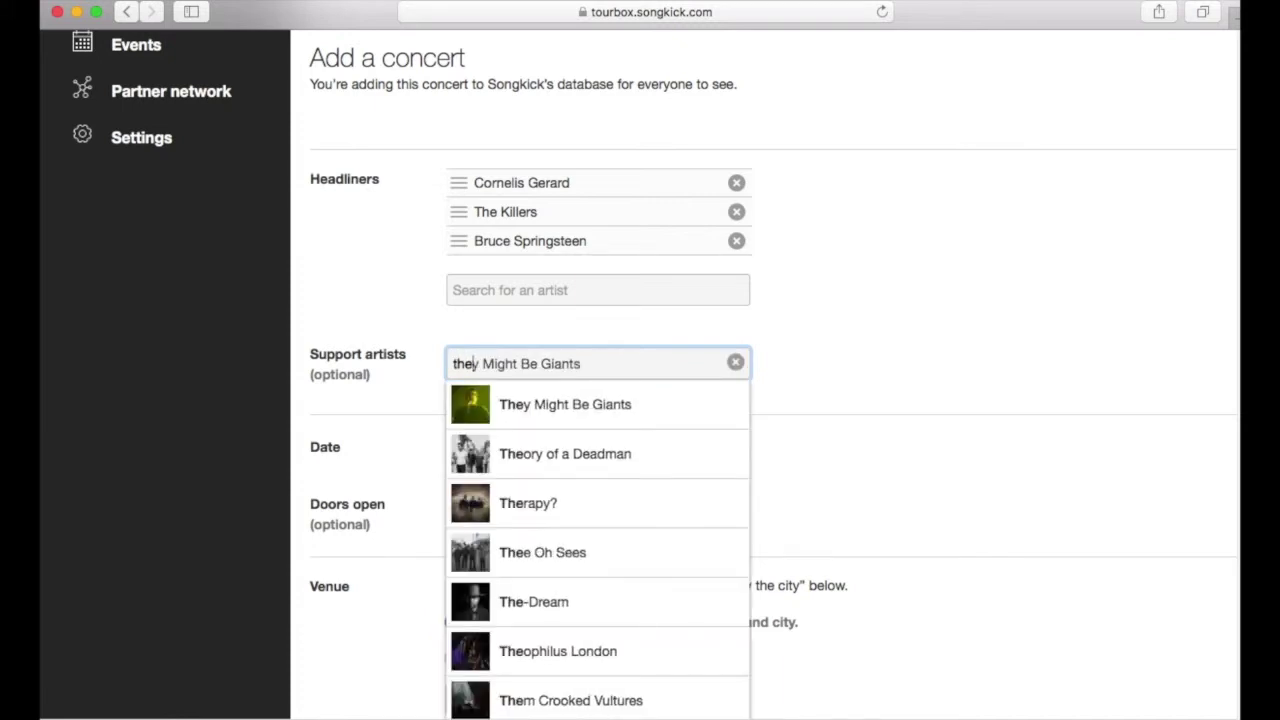
pyautogui.press('Down')
pyautogui.press('Down')
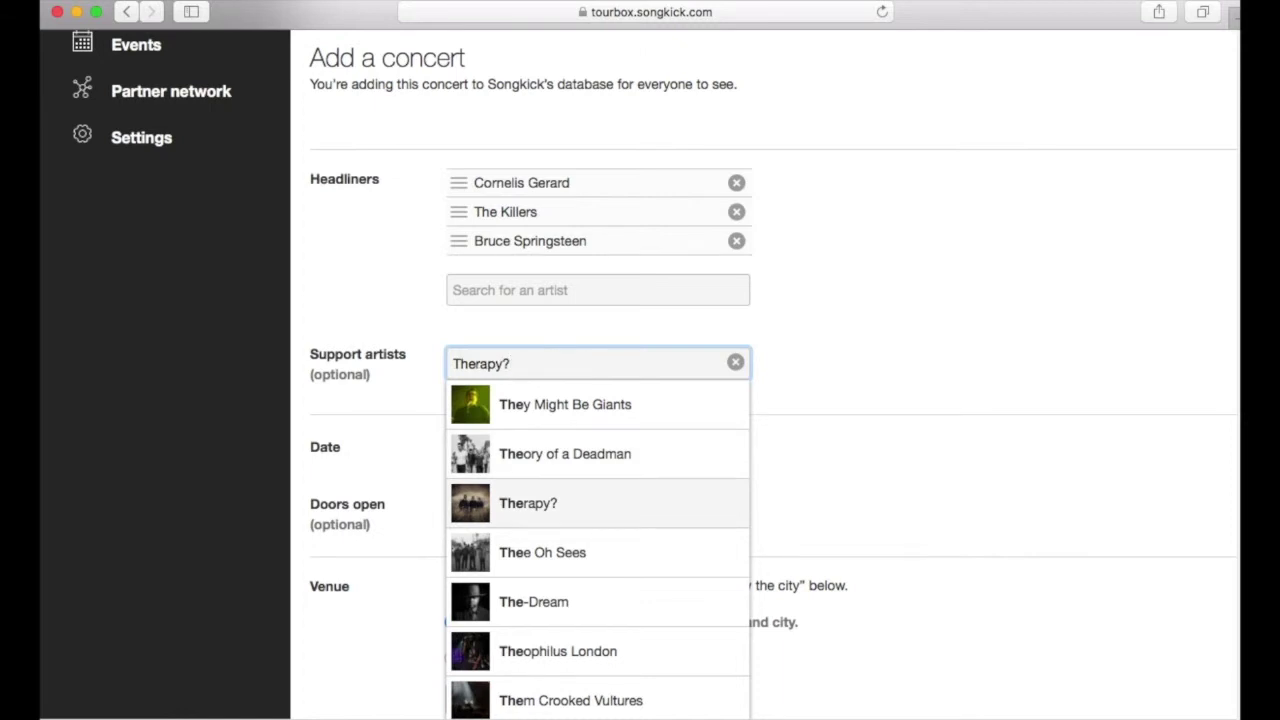
pyautogui.click(598, 648)
pyautogui.write('three')
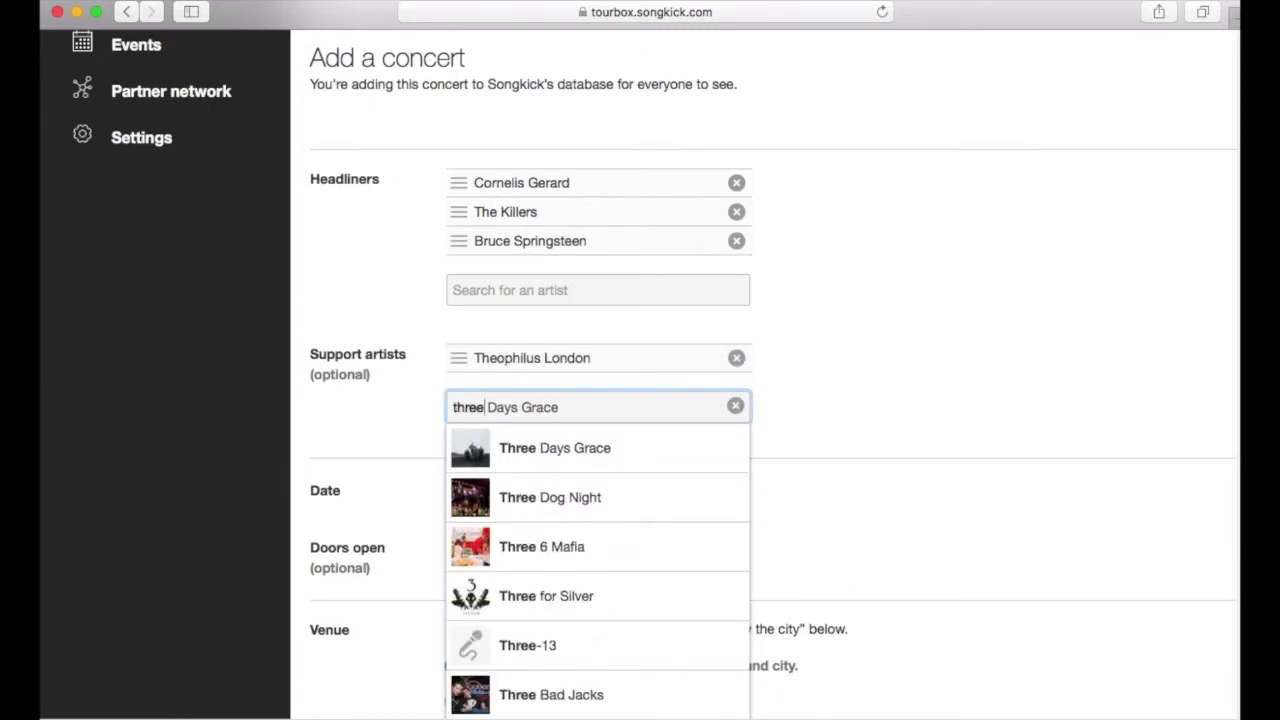
pyautogui.click(584, 571)
# Set the concert date to 08/30/2018 and the doors-open time to 19:30.
pyautogui.scroll(-1, 700, 509)
pyautogui.press('Tab')
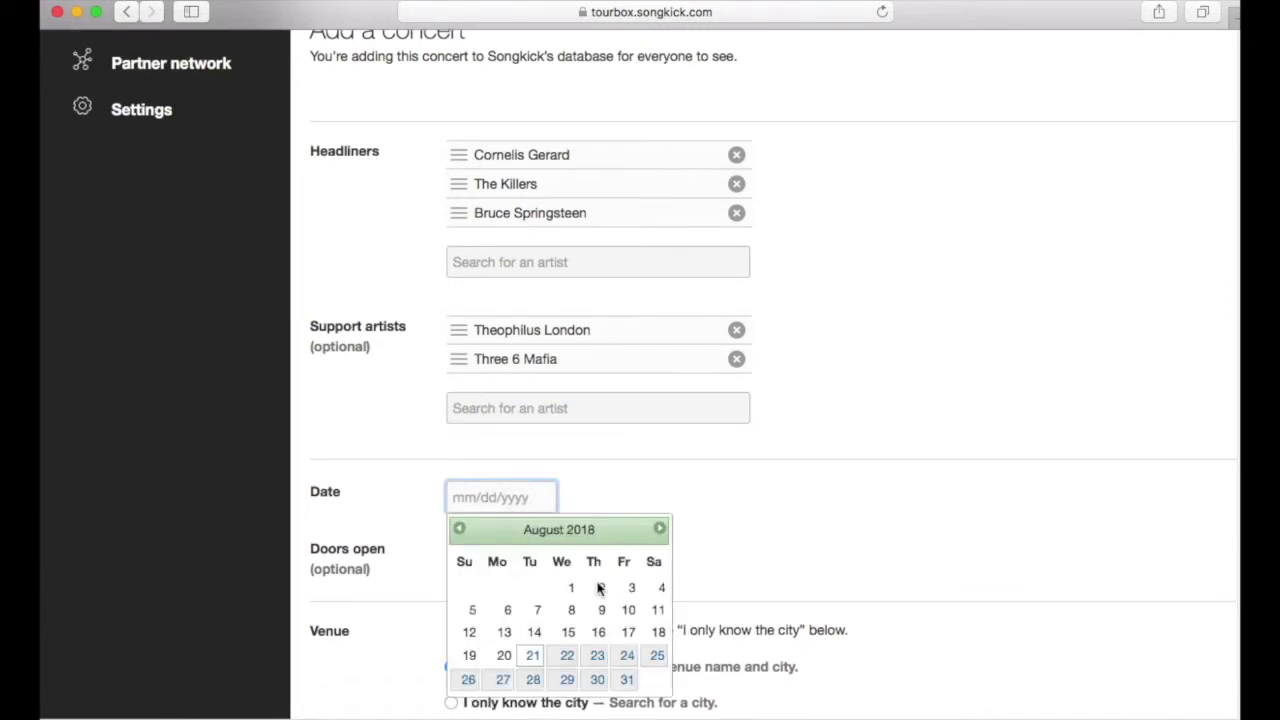
pyautogui.click(597, 679)
pyautogui.scroll(-3, 700, 451)
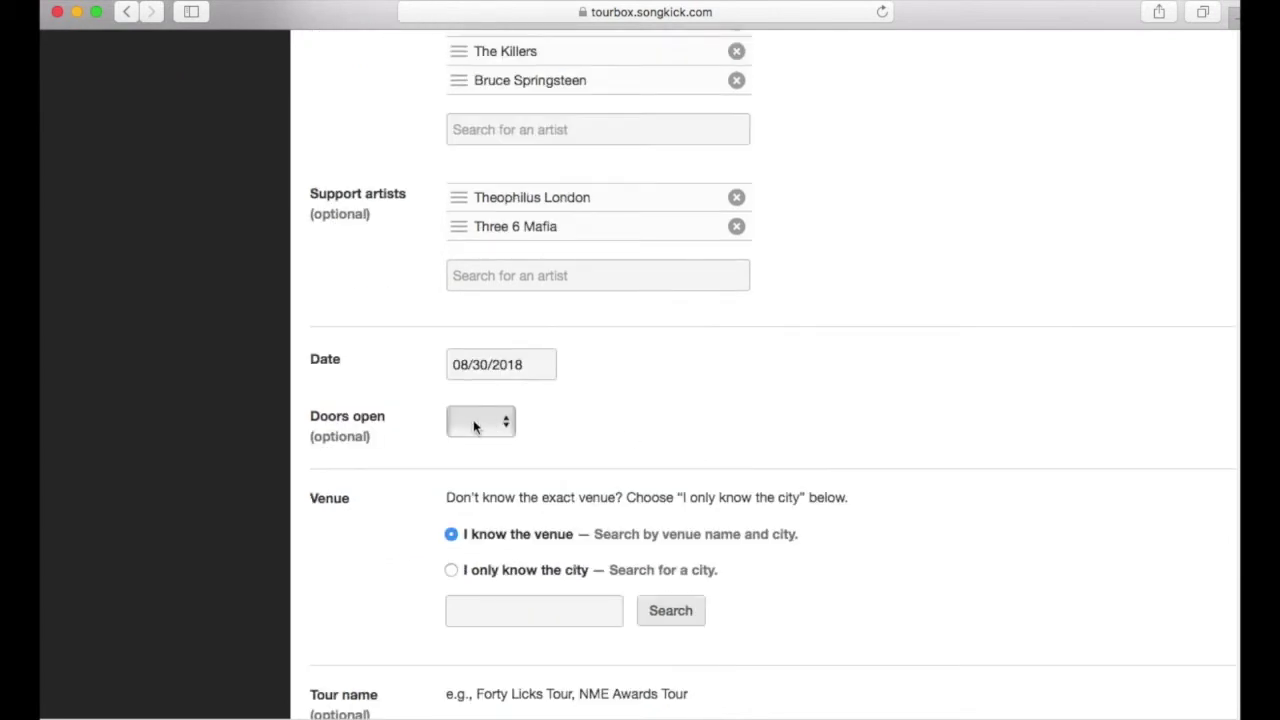
pyautogui.click(492, 426)
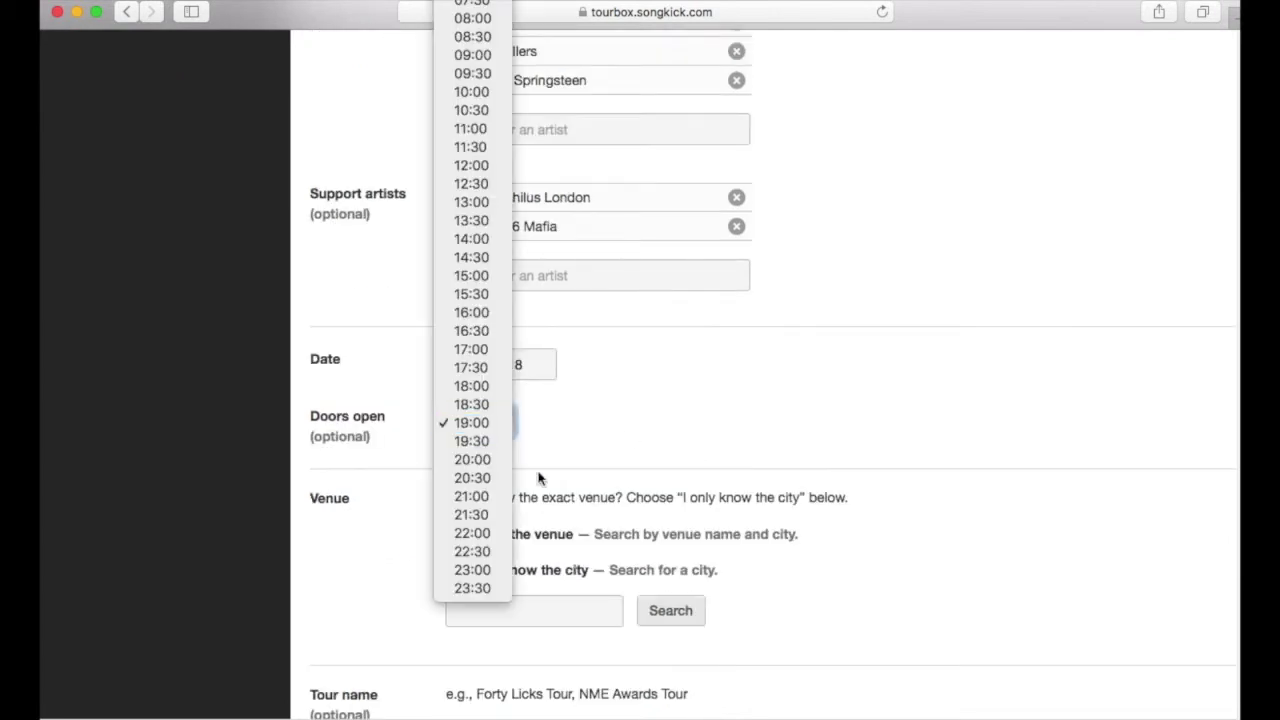
pyautogui.click(480, 441)
# Search the known venues for "02 academy".
pyautogui.scroll(-3, 709, 480)
pyautogui.click(491, 491)
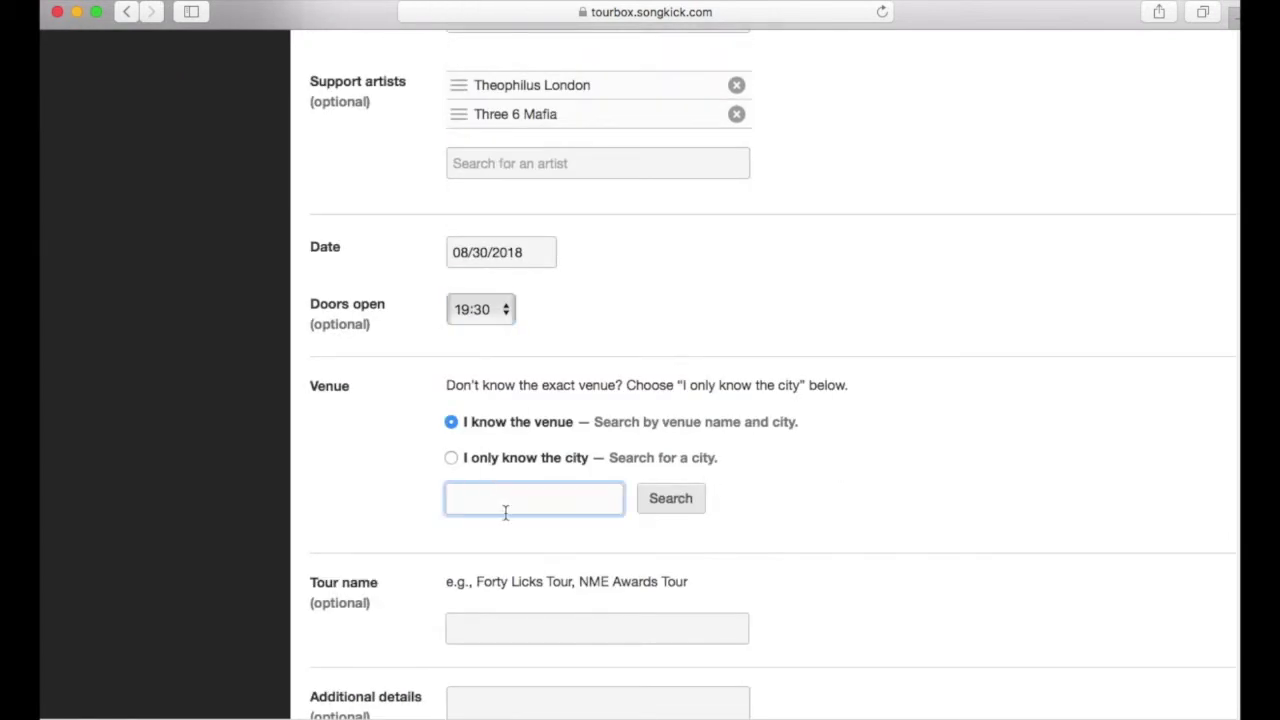
pyautogui.write('02 ac')
pyautogui.click(543, 506)
pyautogui.click(672, 501)
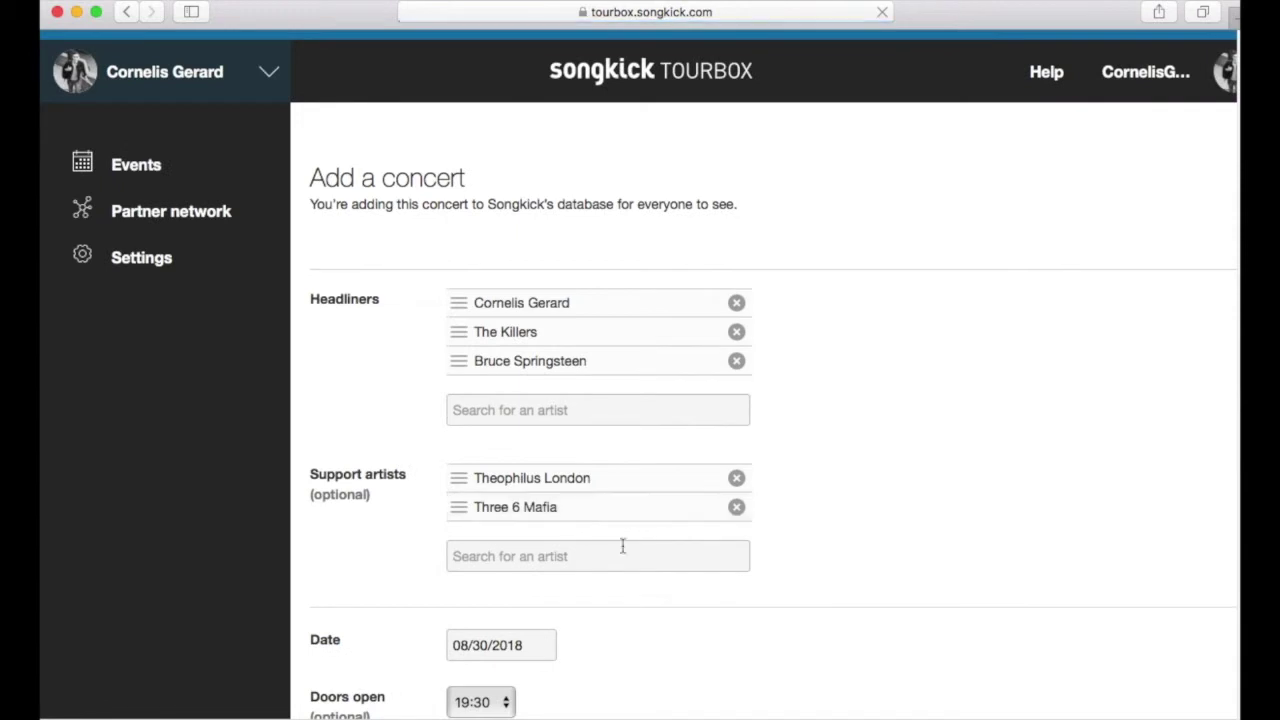
# Search the venues for "roadtrip" instead and choose The Workshop at Roadtrip Bar in London as the concert venue.
pyautogui.scroll(-5, 623, 535)
pyautogui.tripleClick(511, 409)
pyautogui.write('0')
pyautogui.press('BackSpace')
pyautogui.press('BackSpace')
pyautogui.write('ace')
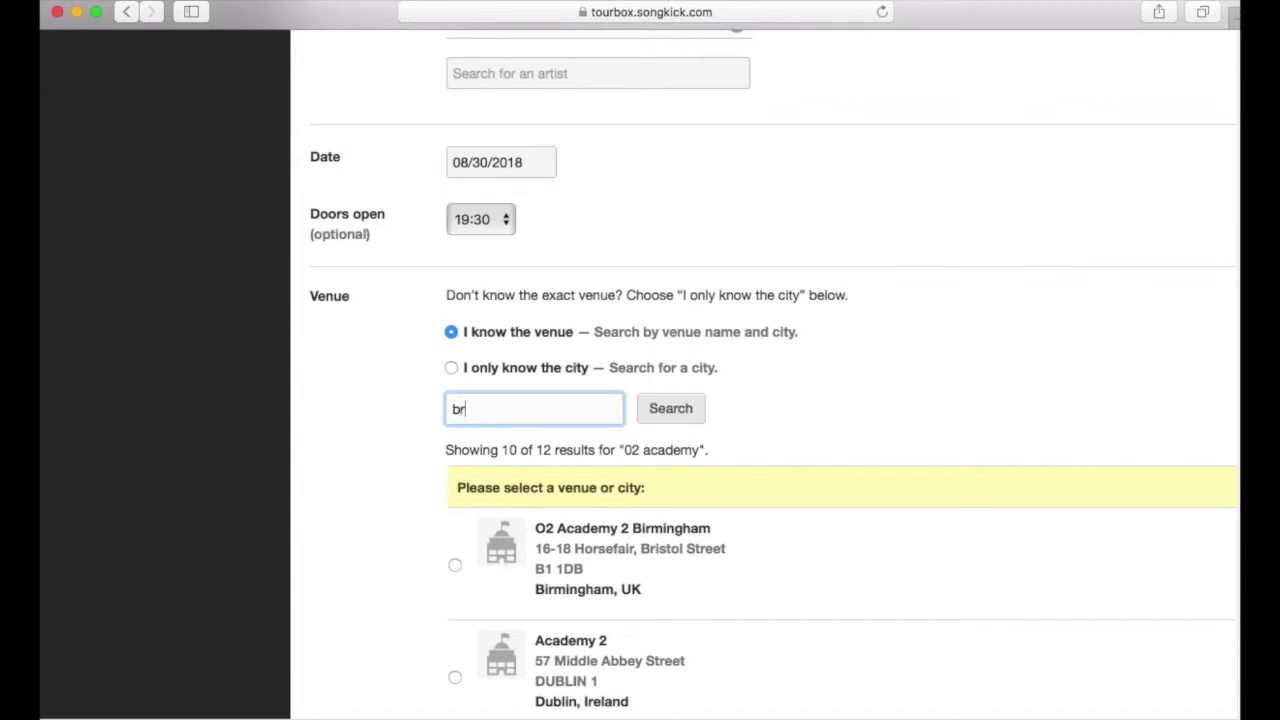
pyautogui.press('BackSpace')
pyautogui.press('BackSpace')
pyautogui.write('roadtrip')
pyautogui.press('Return')
pyautogui.scroll(-10, 614, 467)
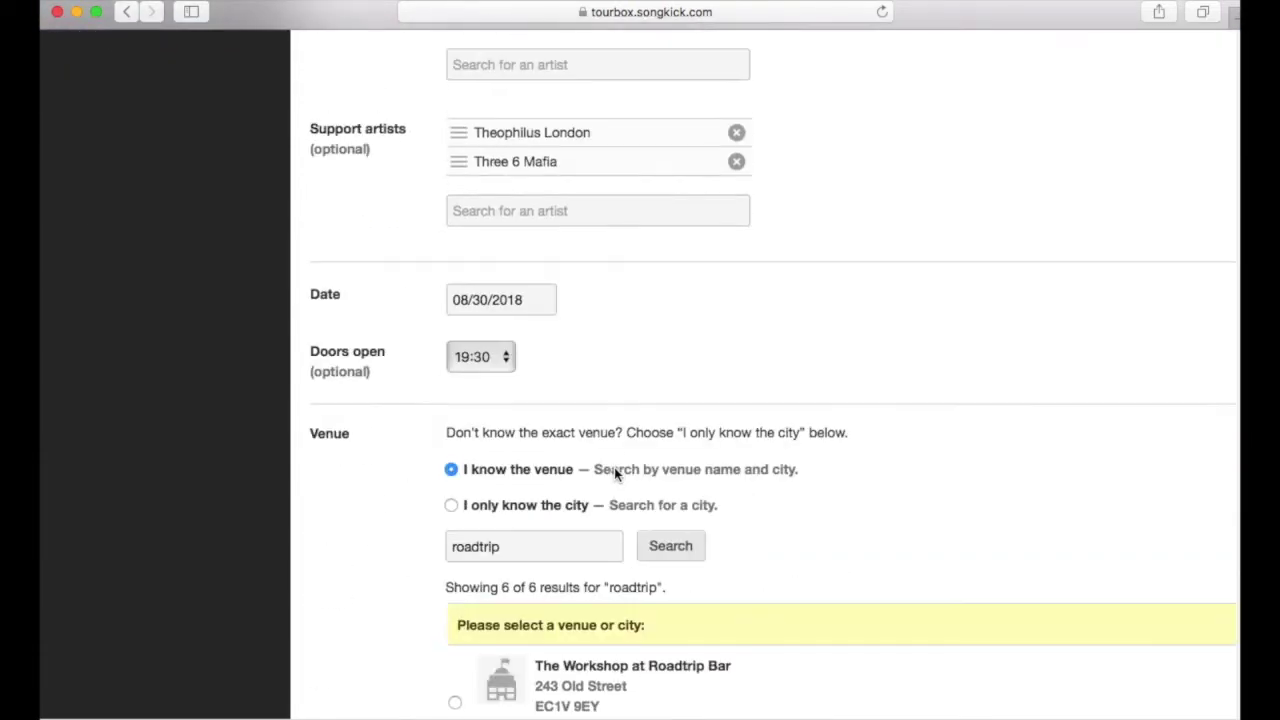
pyautogui.click(636, 504)
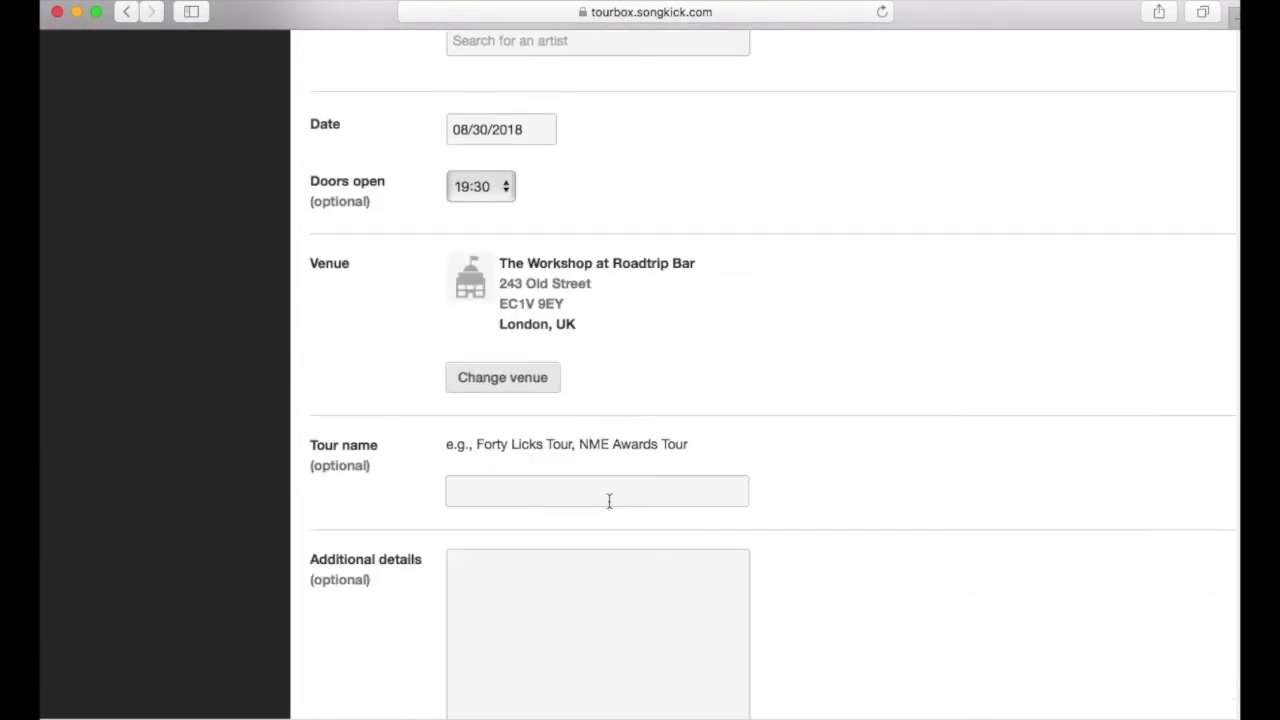
# Enter "The Best Gig Ever" as the tour name.
pyautogui.scroll(-3, 610, 372)
pyautogui.click(527, 362)
pyautogui.write('The BEst')
pyautogui.press('BackSpace')
pyautogui.press('BackSpace')
pyautogui.press('BackSpace')
pyautogui.write('es G')
pyautogui.press('BackSpace')
pyautogui.press('BackSpace')
pyautogui.write('t Gig Ever')
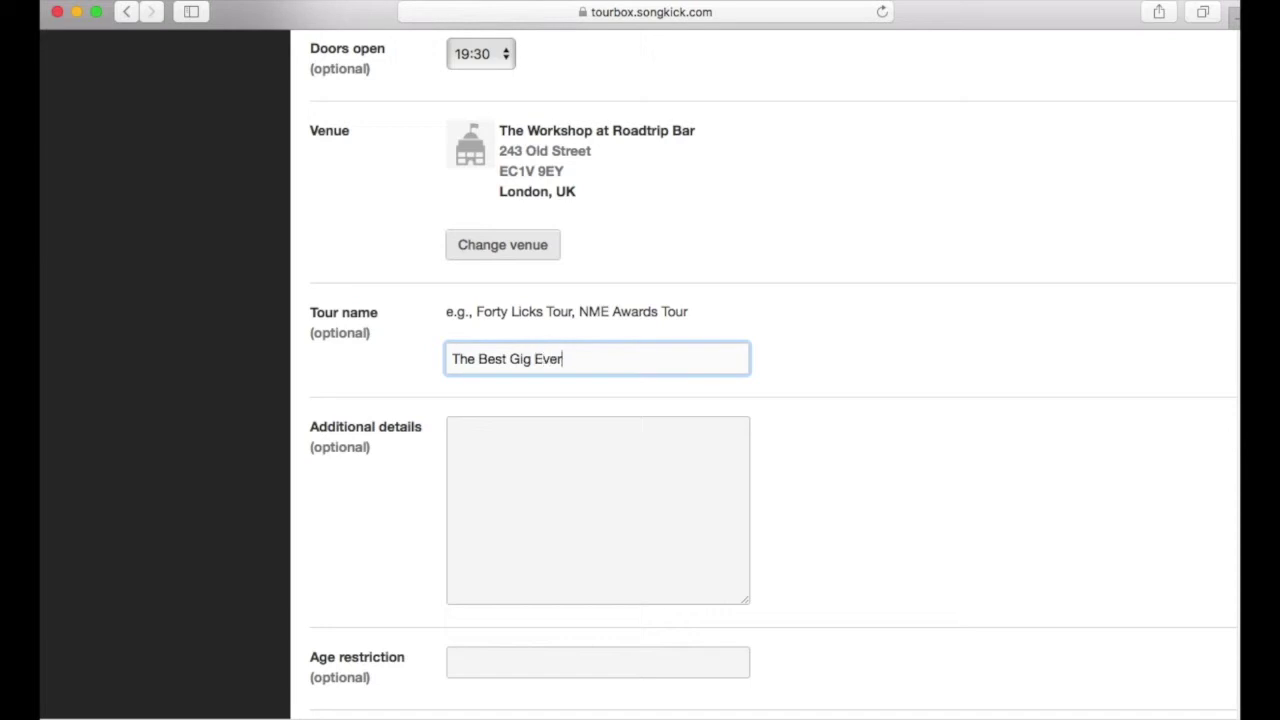
# Enter "It's going to be awesome!" as the additional details and set the age restriction to 18.
pyautogui.scroll(-7, 530, 437)
pyautogui.click(541, 179)
pyautogui.write("It's goin")
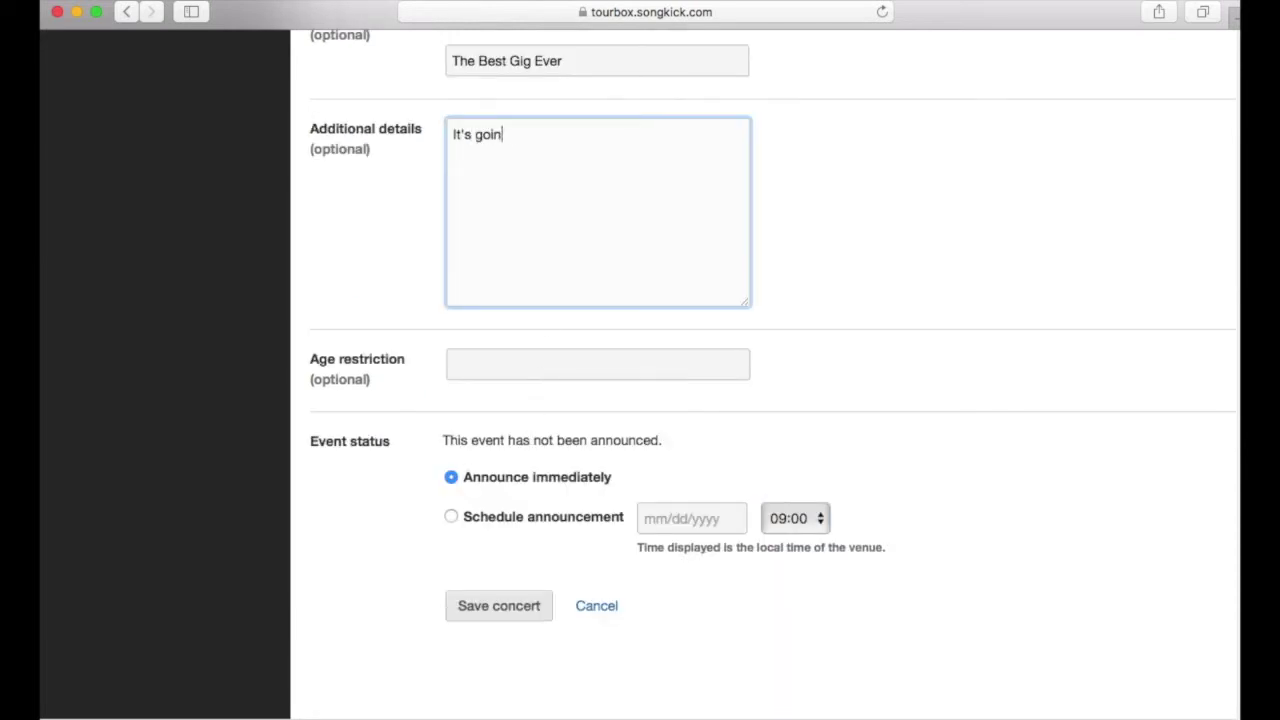
pyautogui.write('g to be awesome!')
pyautogui.click(484, 366)
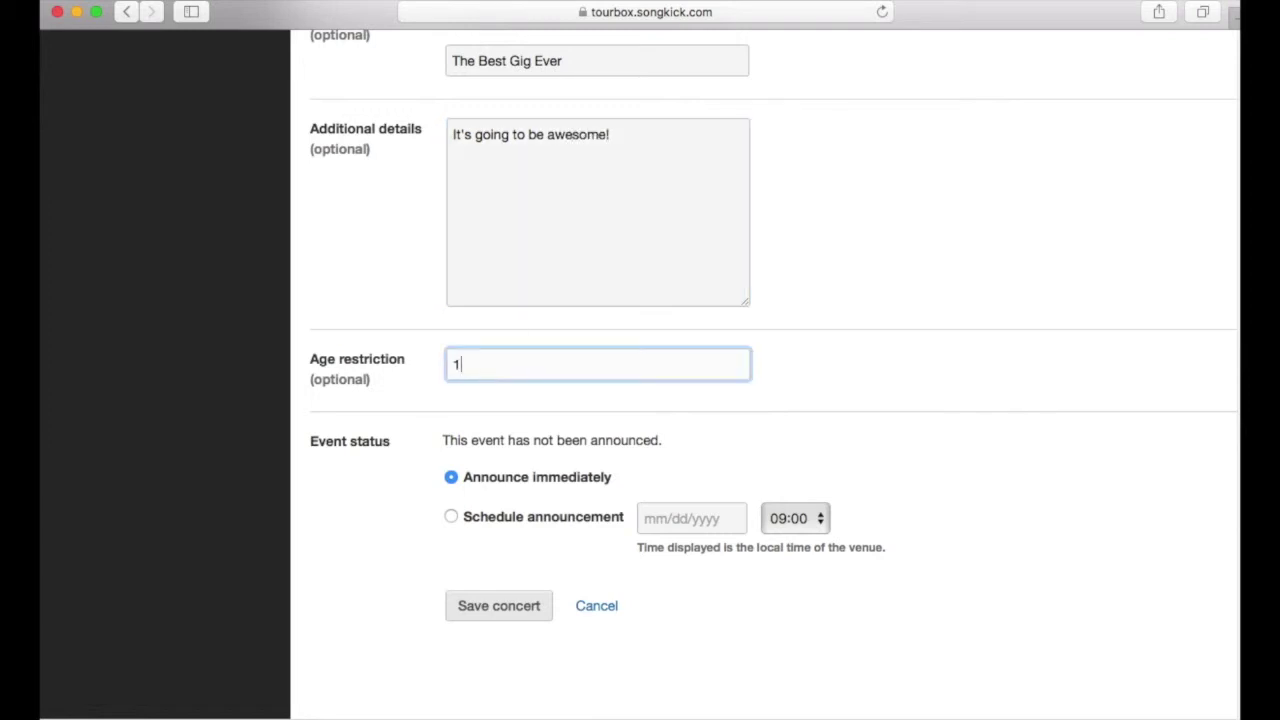
pyautogui.click(686, 471)
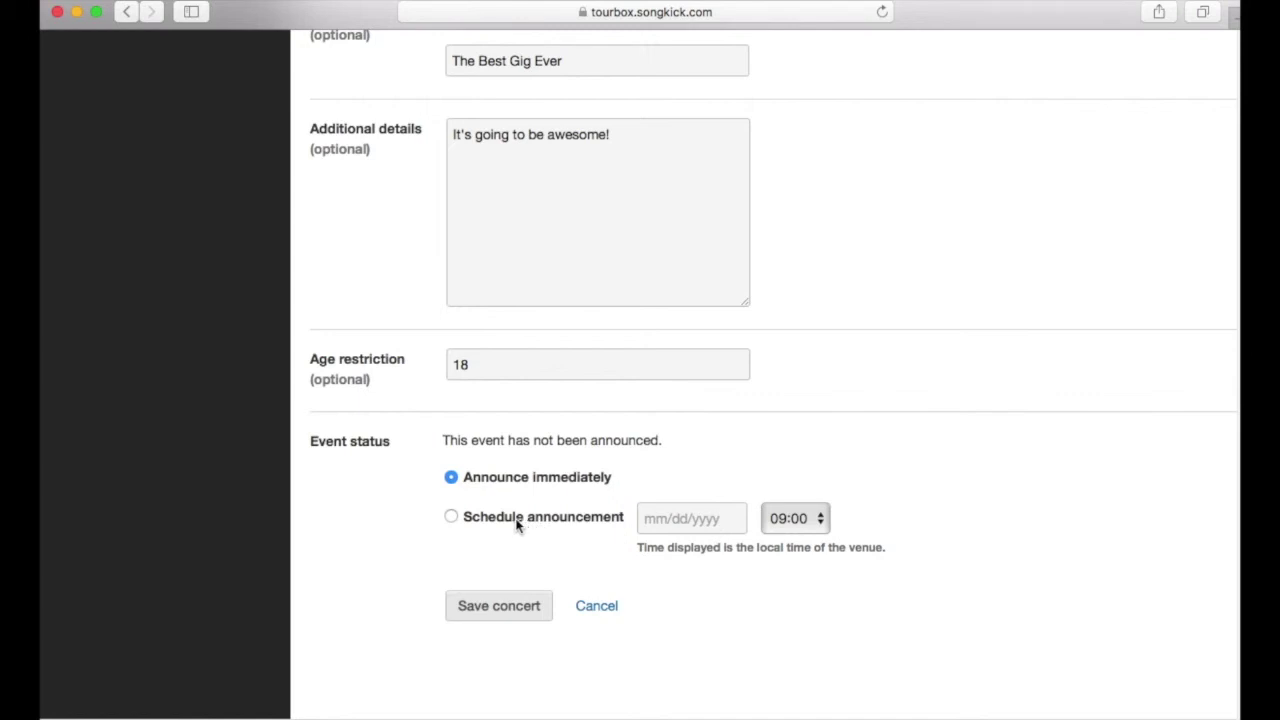
# Set the event status to a scheduled announcement dated 08/21/2018.
pyautogui.click(568, 527)
pyautogui.click(688, 528)
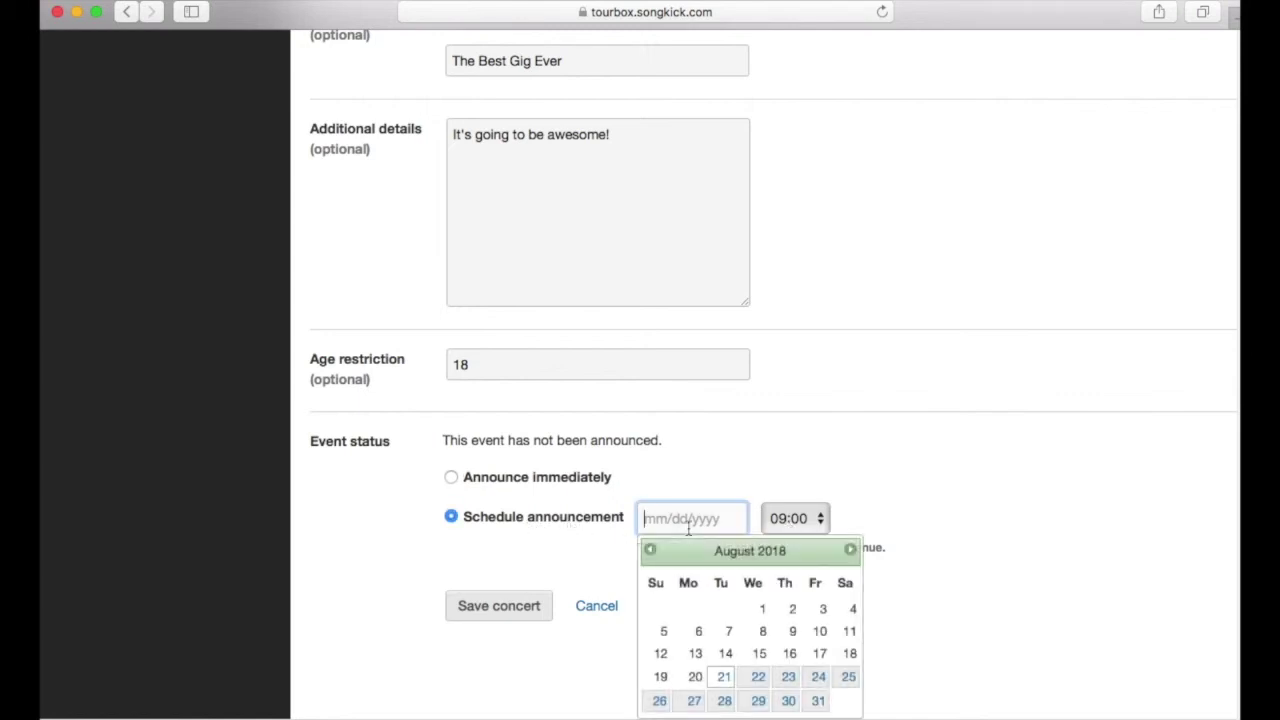
pyautogui.click(725, 680)
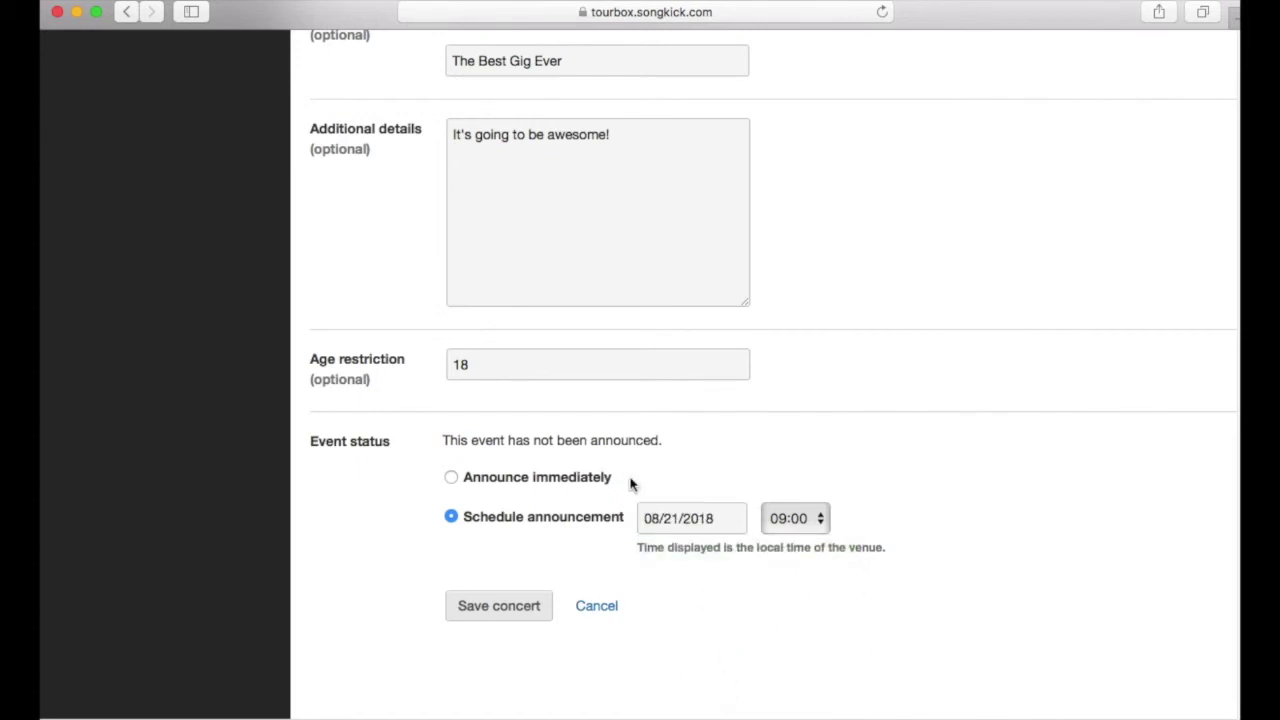
pyautogui.scroll(15, 700, 545)
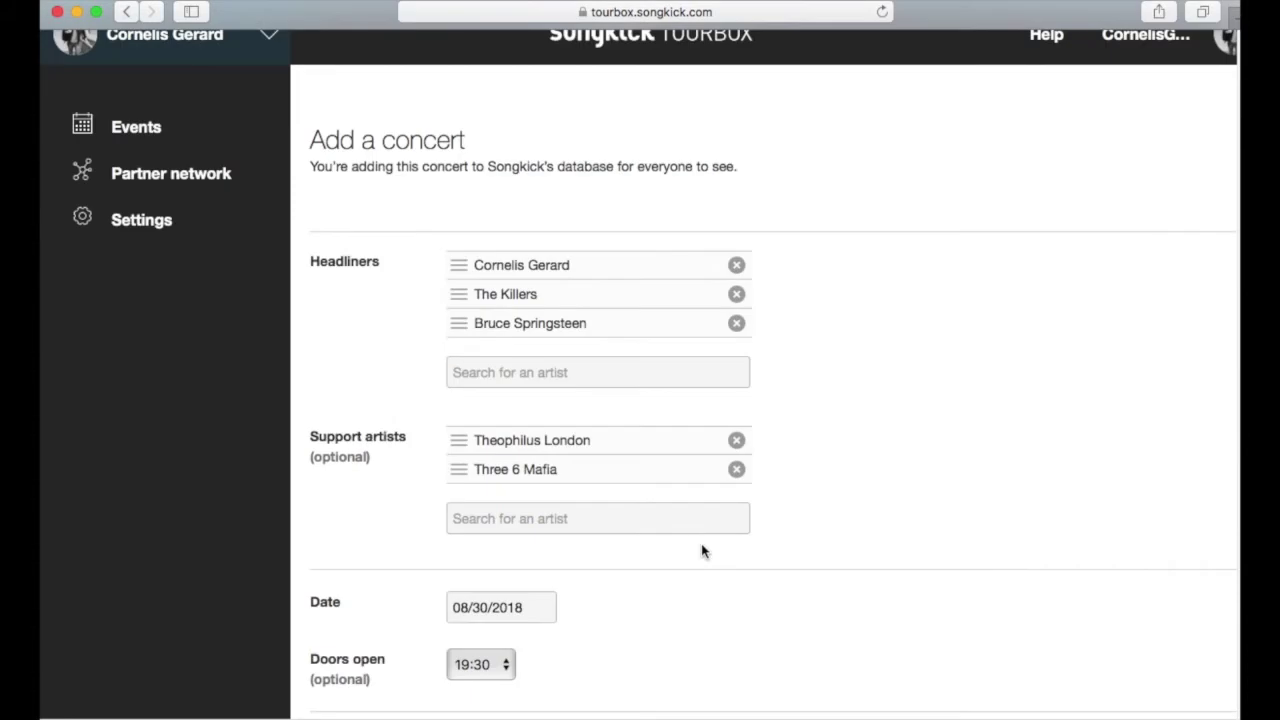
pyautogui.scroll(-15, 758, 510)
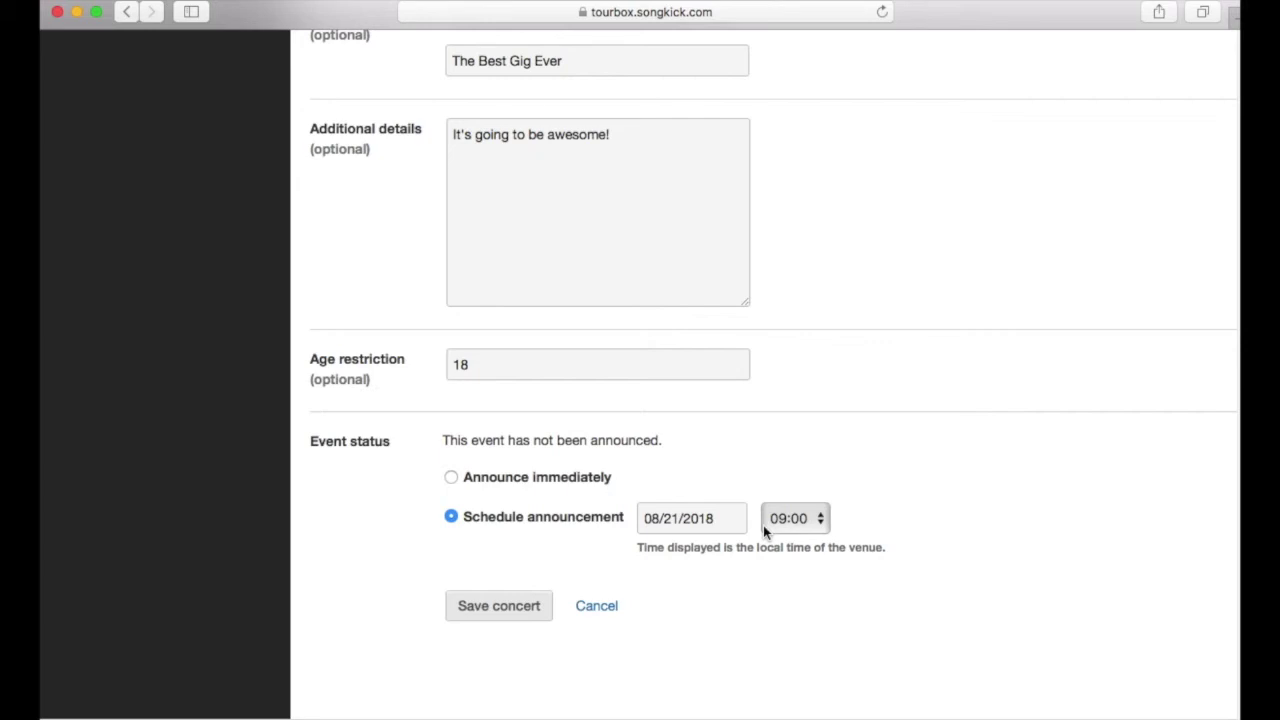
pyautogui.scroll(10, 498, 607)
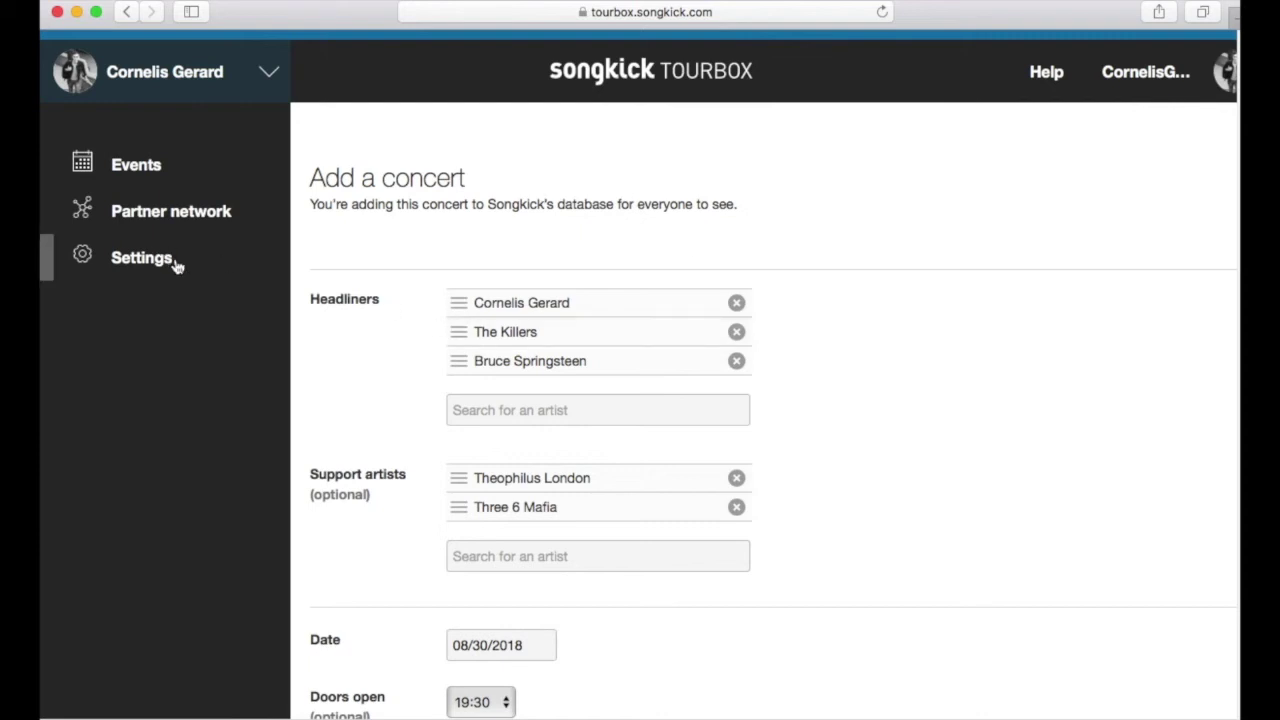
# Open the artist's settings and review the photo, event approval and stop-managing options.
pyautogui.click(141, 258)
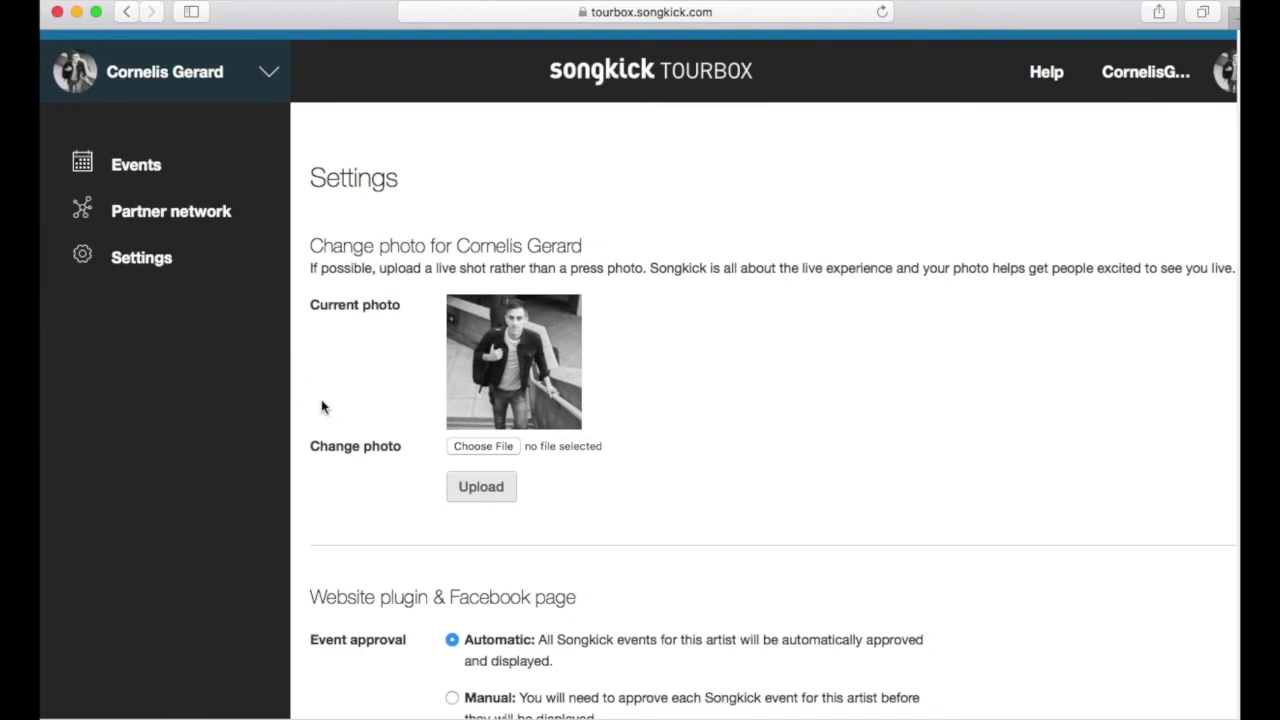
pyautogui.scroll(-5, 576, 469)
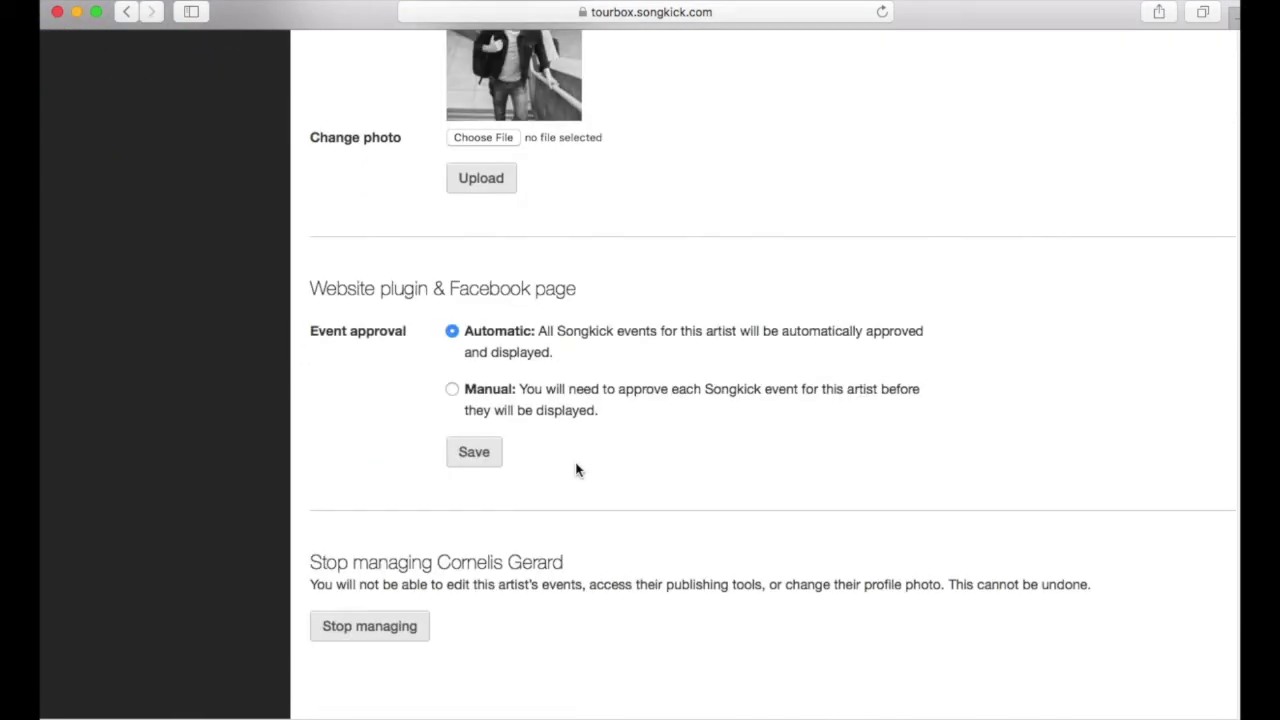
pyautogui.scroll(5, 586, 475)
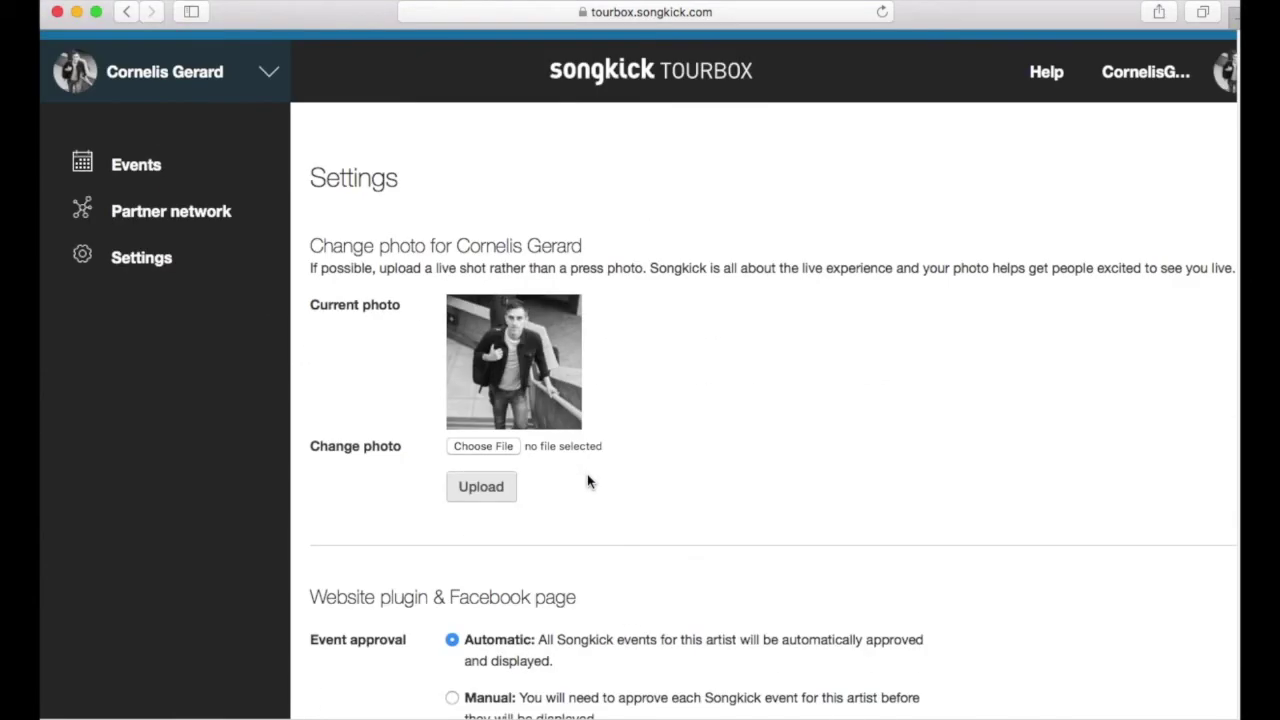
# Open the Spotify page of the partner network and read how tour dates are published to Spotify artist pages.
pyautogui.click(212, 213)
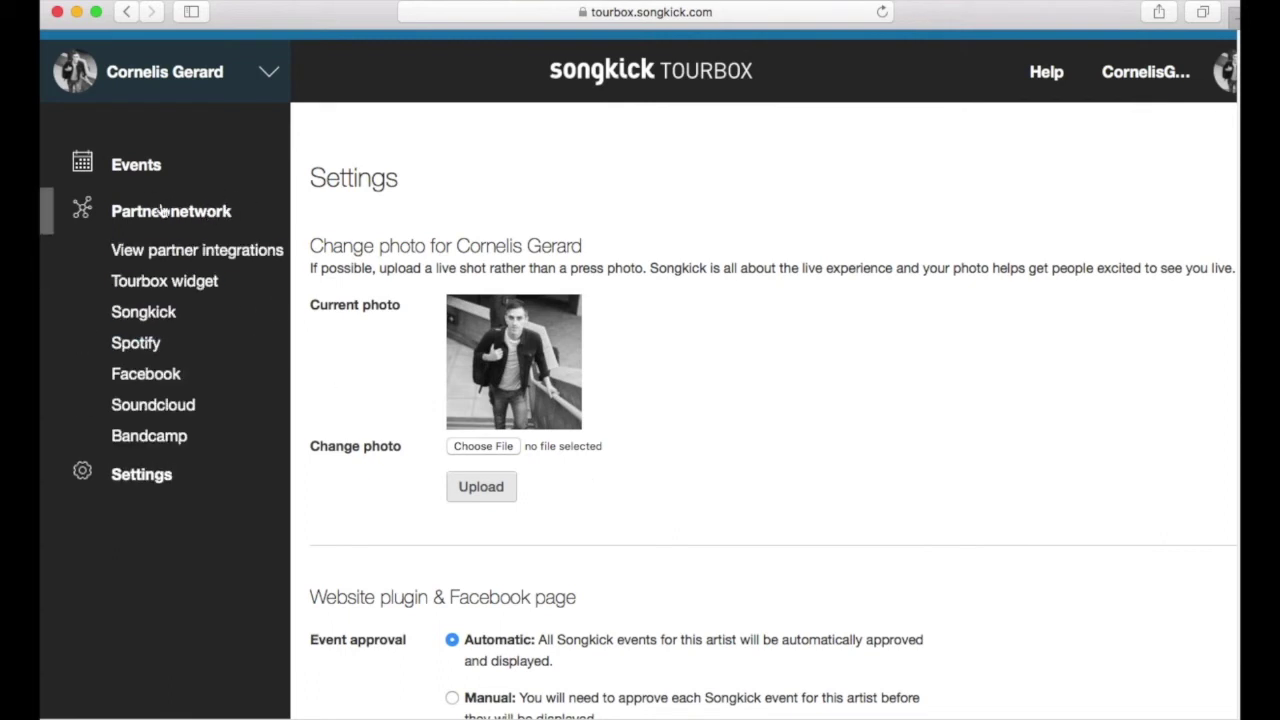
pyautogui.click(155, 342)
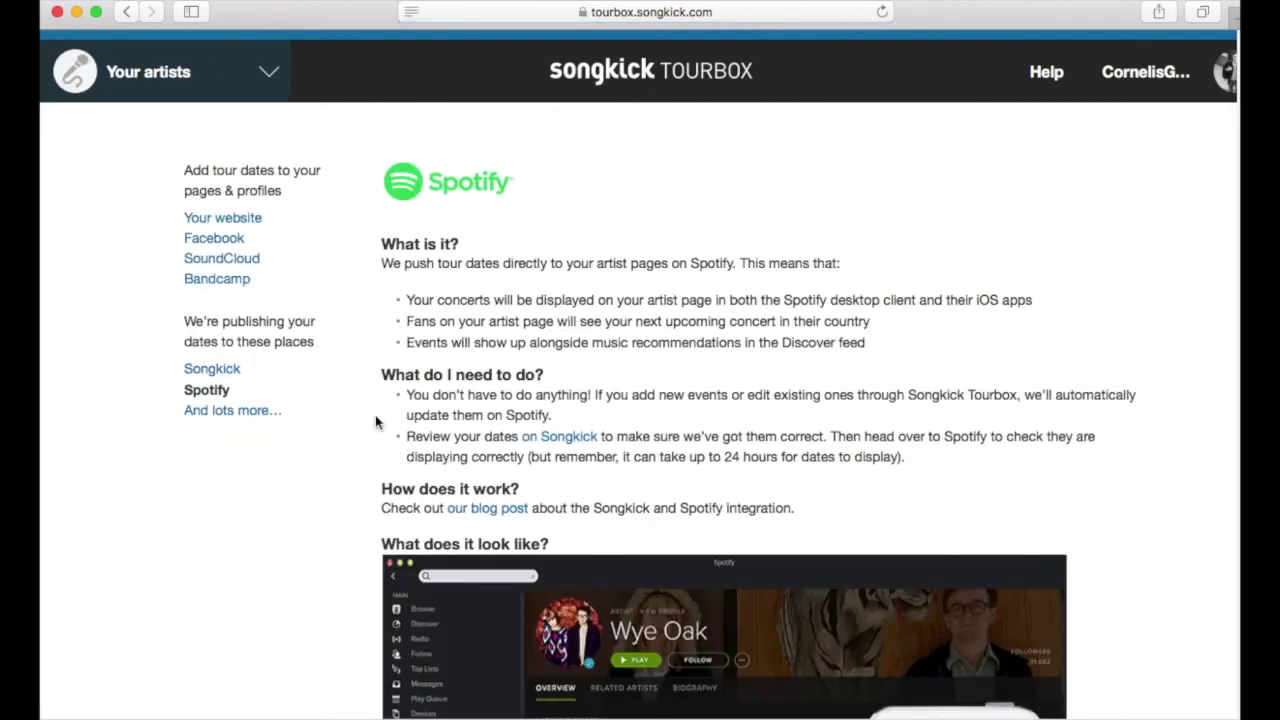
pyautogui.scroll(-10, 370, 420)
pyautogui.scroll(-4, 389, 418)
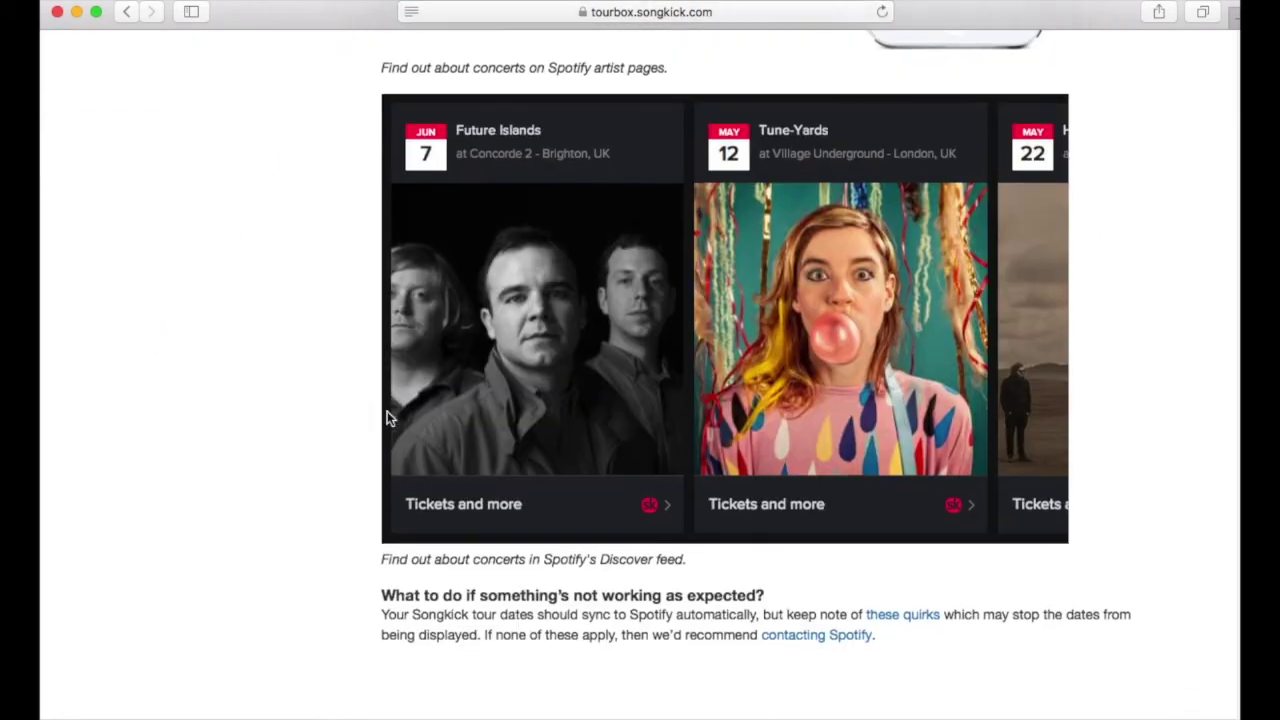
pyautogui.scroll(7, 389, 418)
pyautogui.scroll(5, 389, 418)
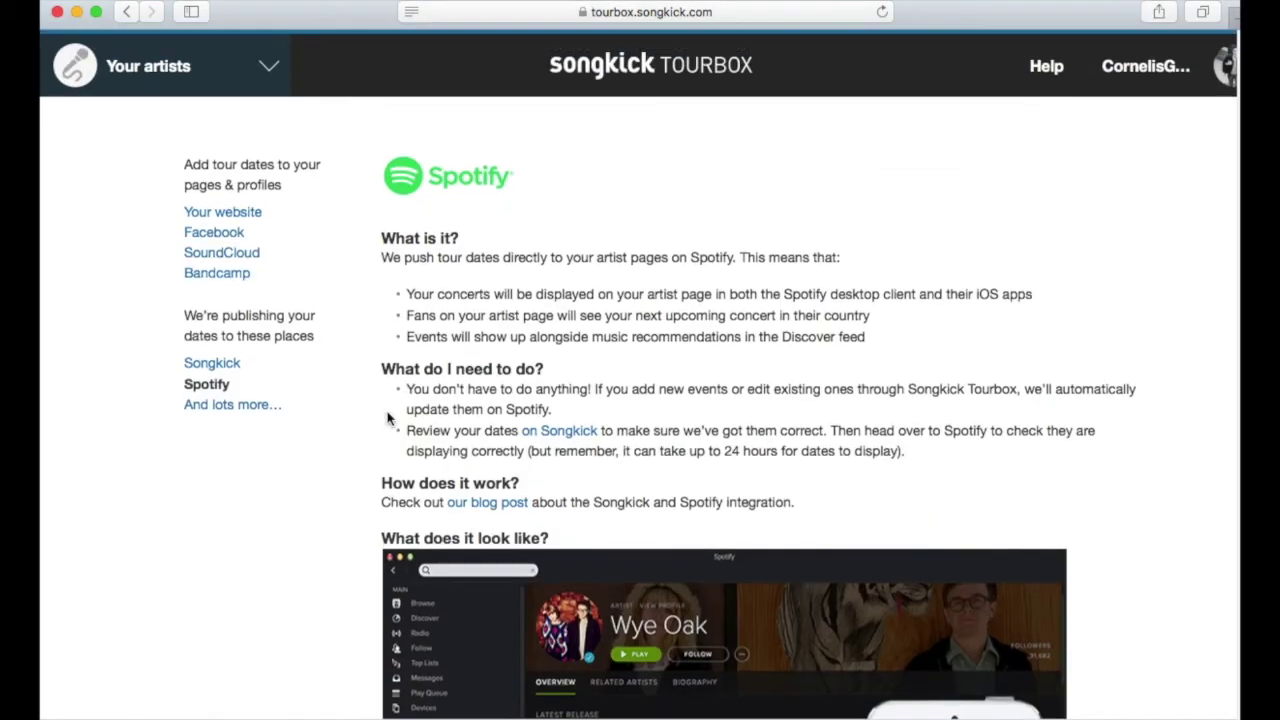
pyautogui.scroll(1, 389, 418)
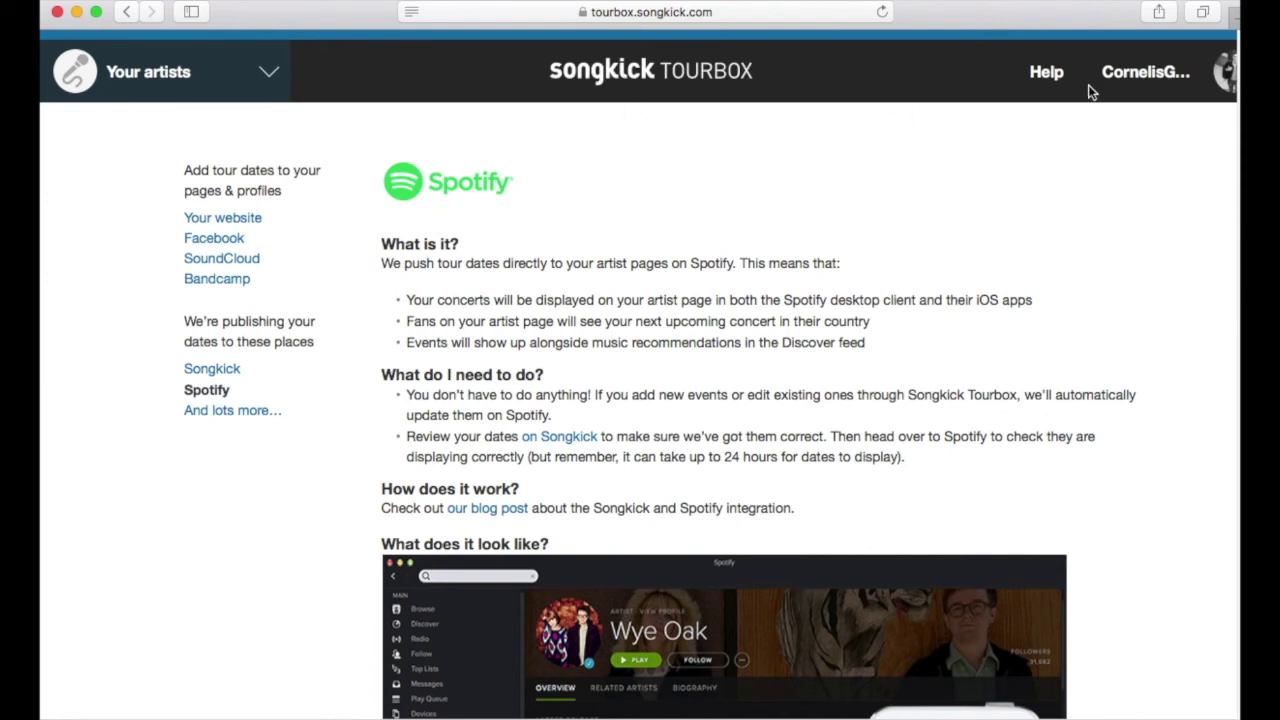
# Return to the artist's page and examine the partner network's Bandcamp instructions for displaying upcoming shows.
pyautogui.click(268, 89)
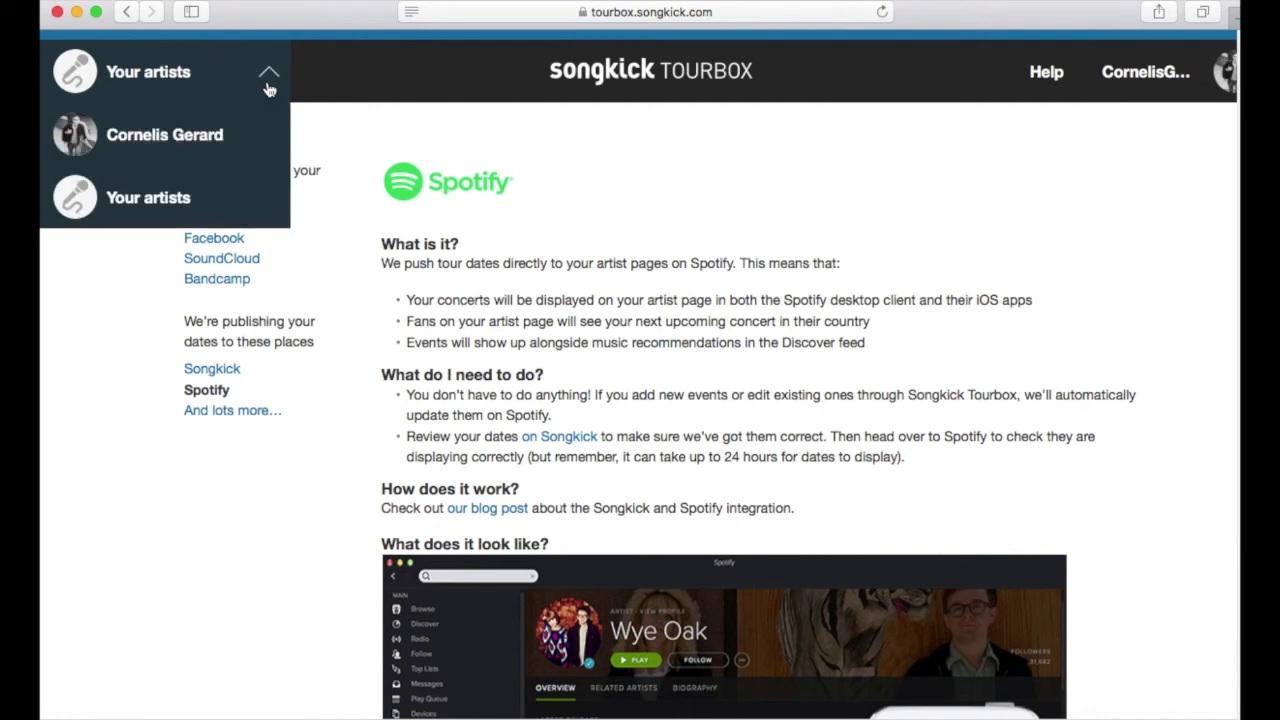
pyautogui.click(220, 131)
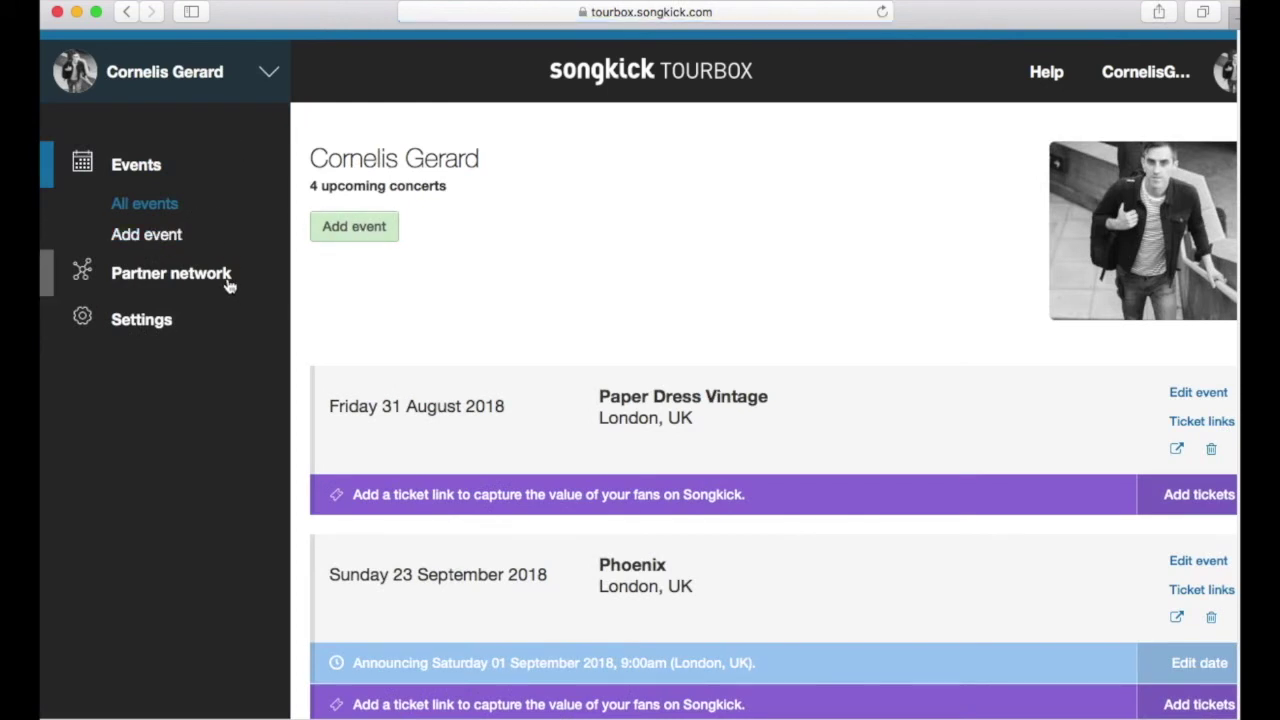
pyautogui.click(220, 284)
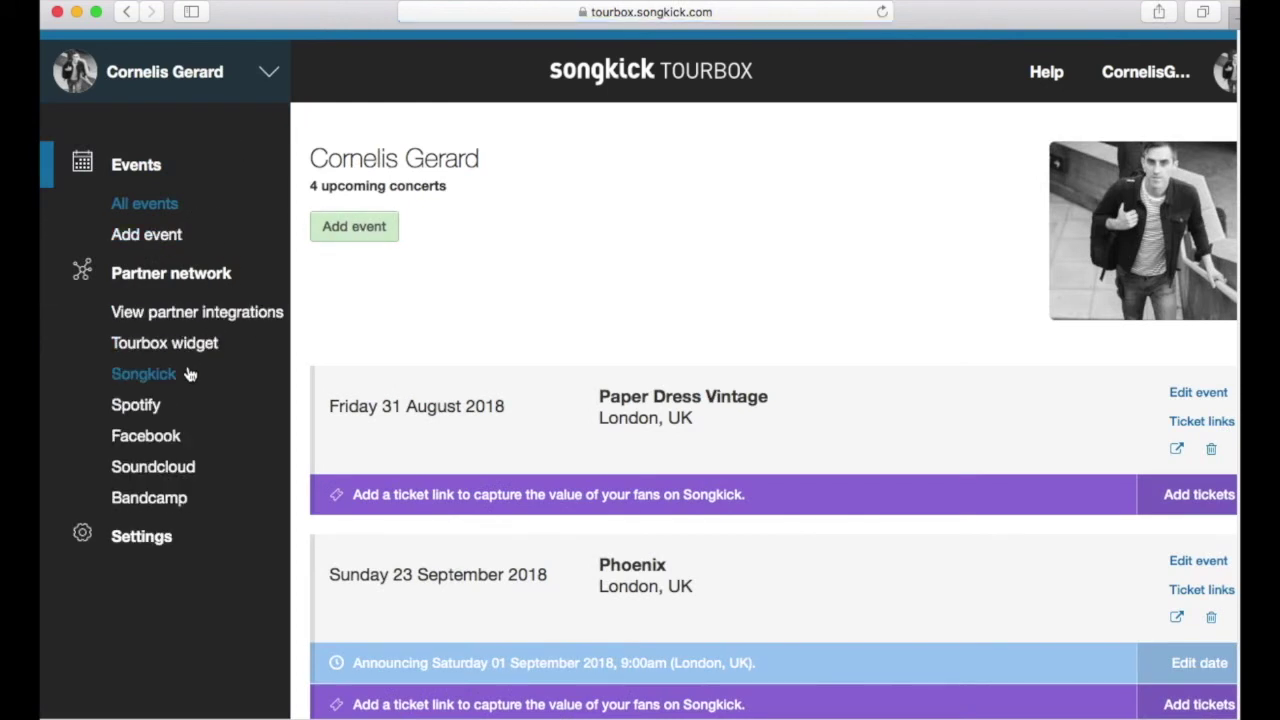
pyautogui.click(178, 496)
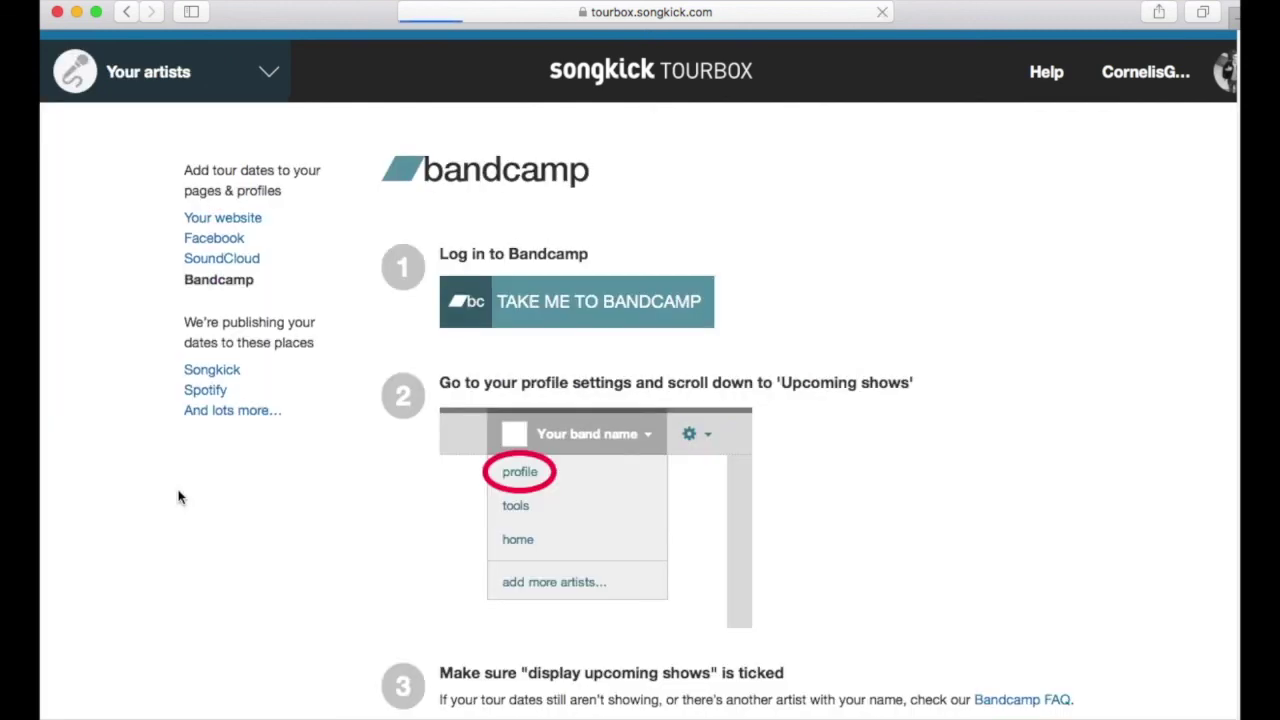
pyautogui.scroll(-6, 678, 460)
pyautogui.scroll(6, 678, 461)
# Switch from the Bandcamp instructions back to the managed artist's list of upcoming events.
pyautogui.click(240, 79)
pyautogui.click(170, 145)
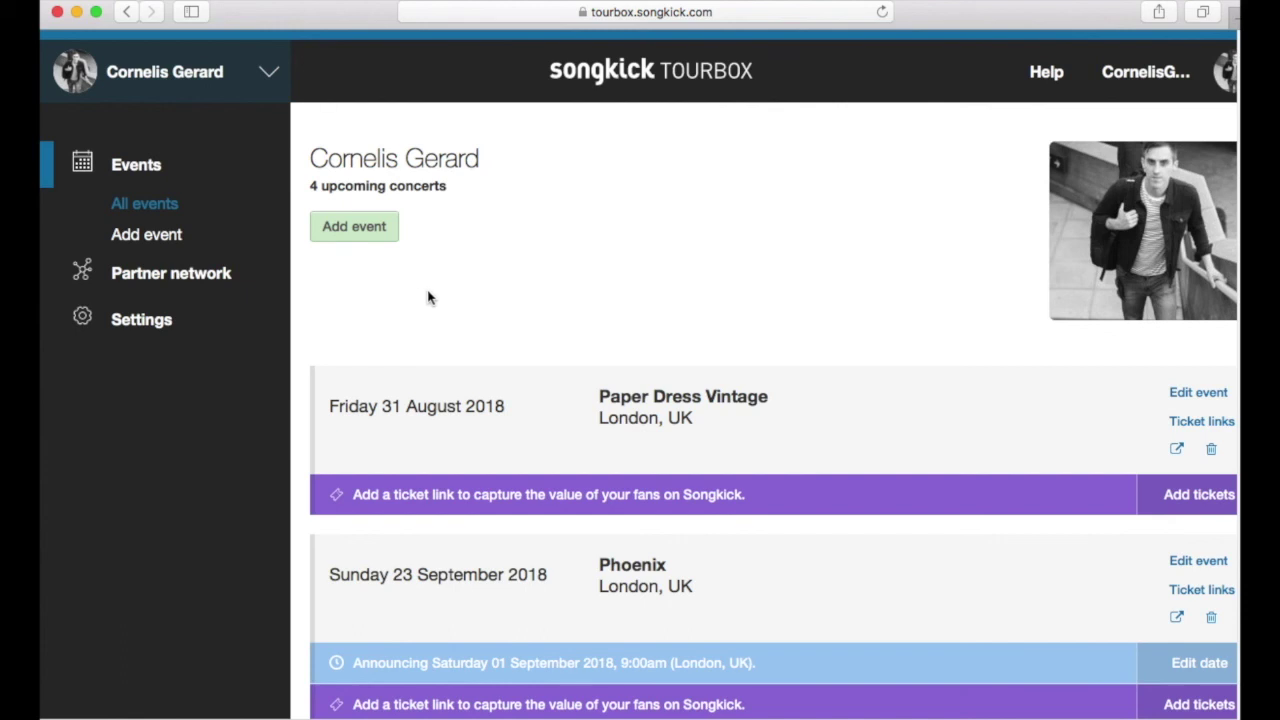
pyautogui.moveTo(843, 716)
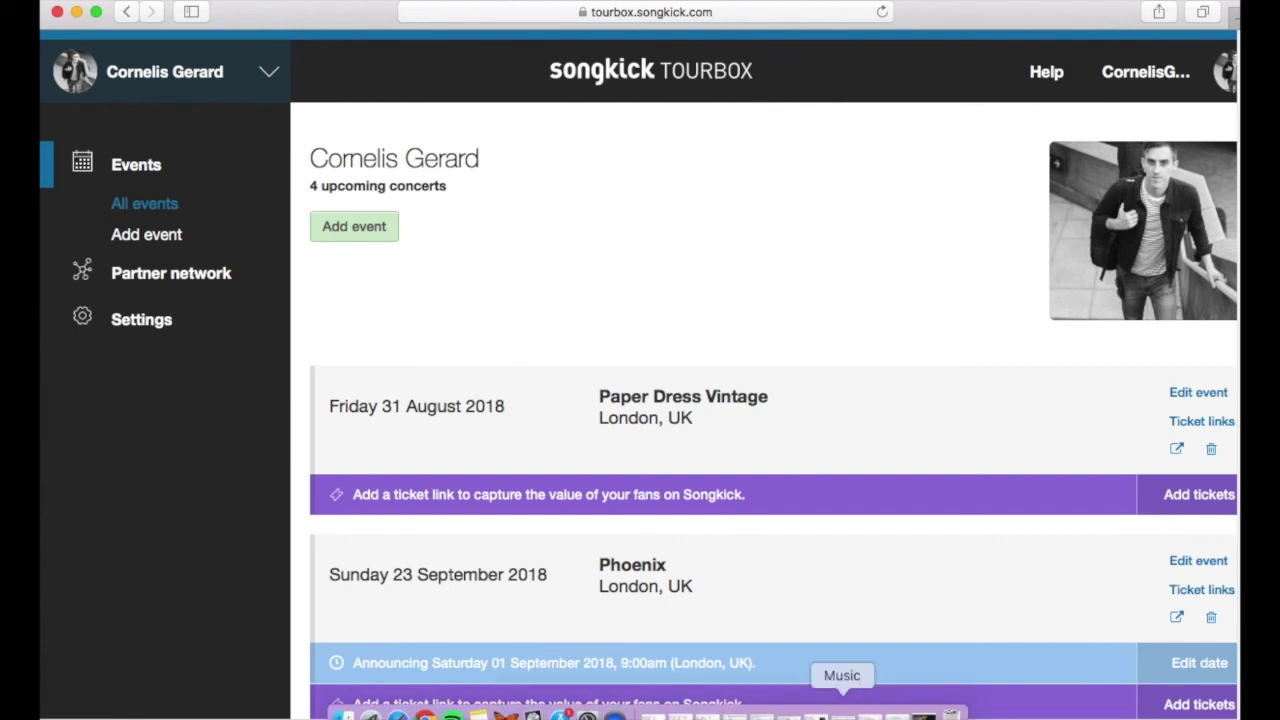